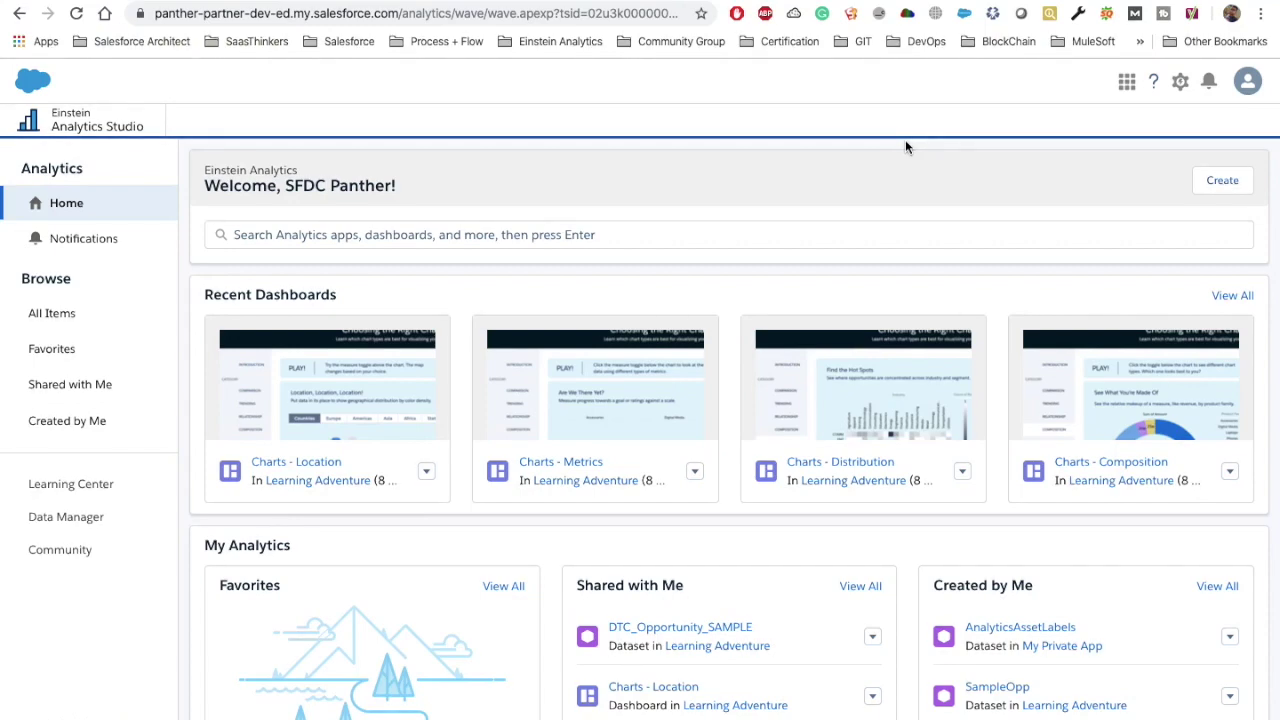
Step: Switch to the sfdcpanther.com 'Bindings in Einstein Analytics Dashboards' blog post tab
click(528, 2)
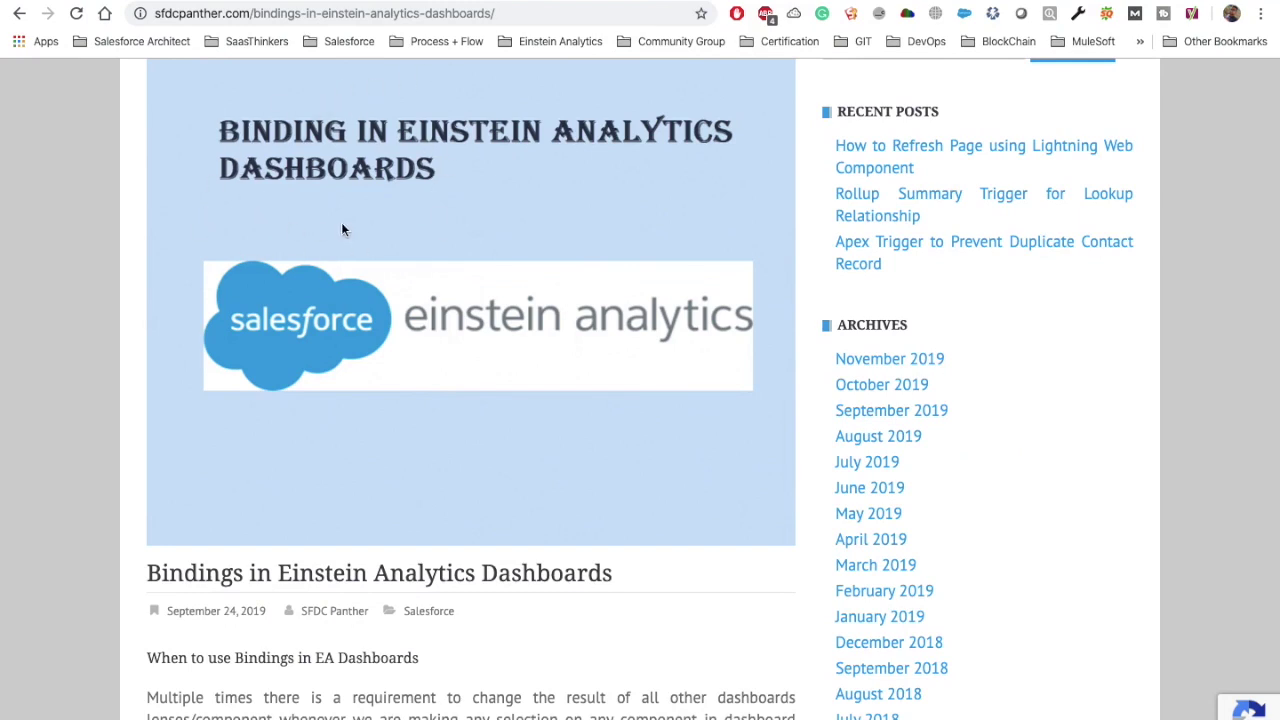
Step: Select the bindings article's web address and scroll down through the post
drag(497, 13, 159, 17)
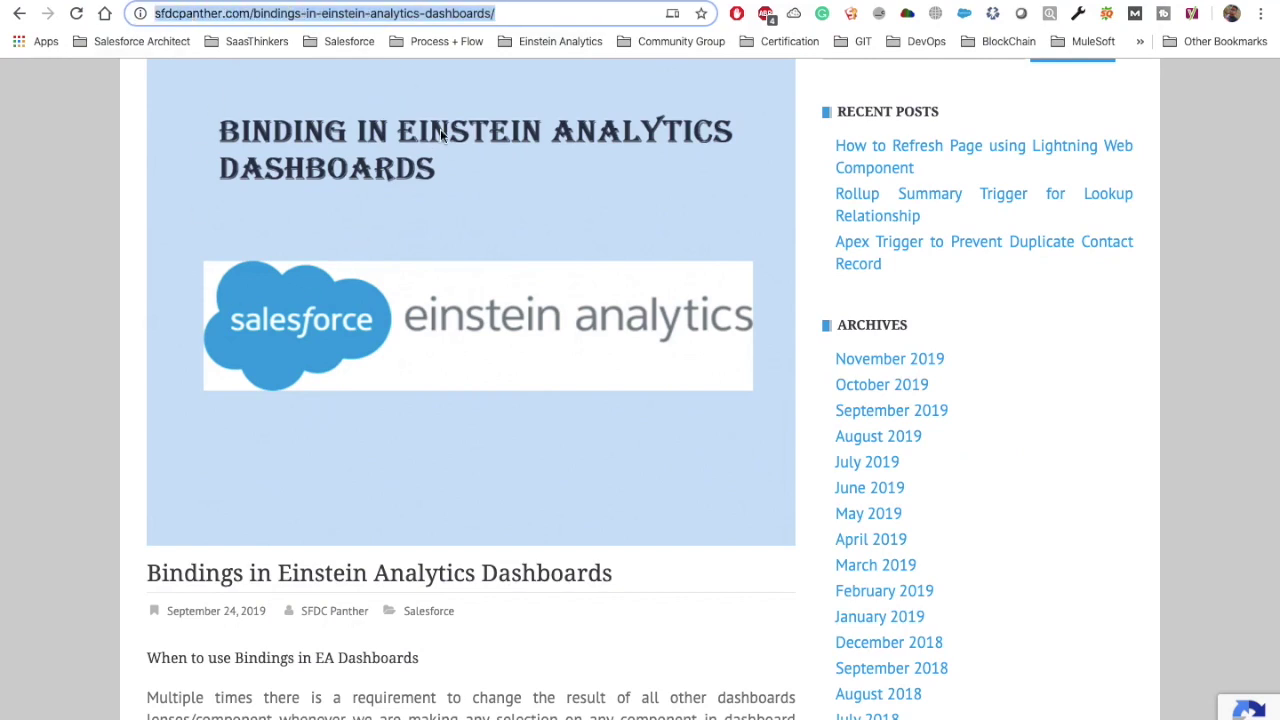
scroll(362, 430, down, 3)
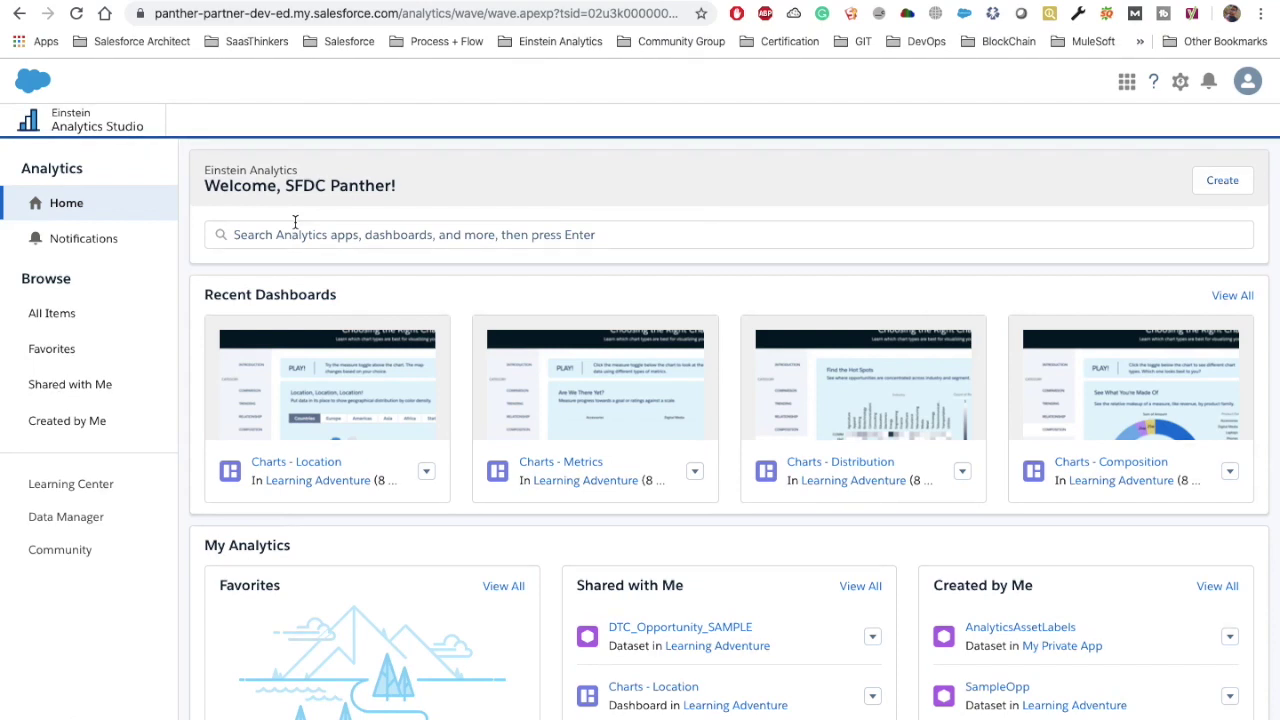
Step: Open the DTC_Opportunity_SAMPLE dataset from Shared with Me as a New Lens
scroll(600, 447, down, 1)
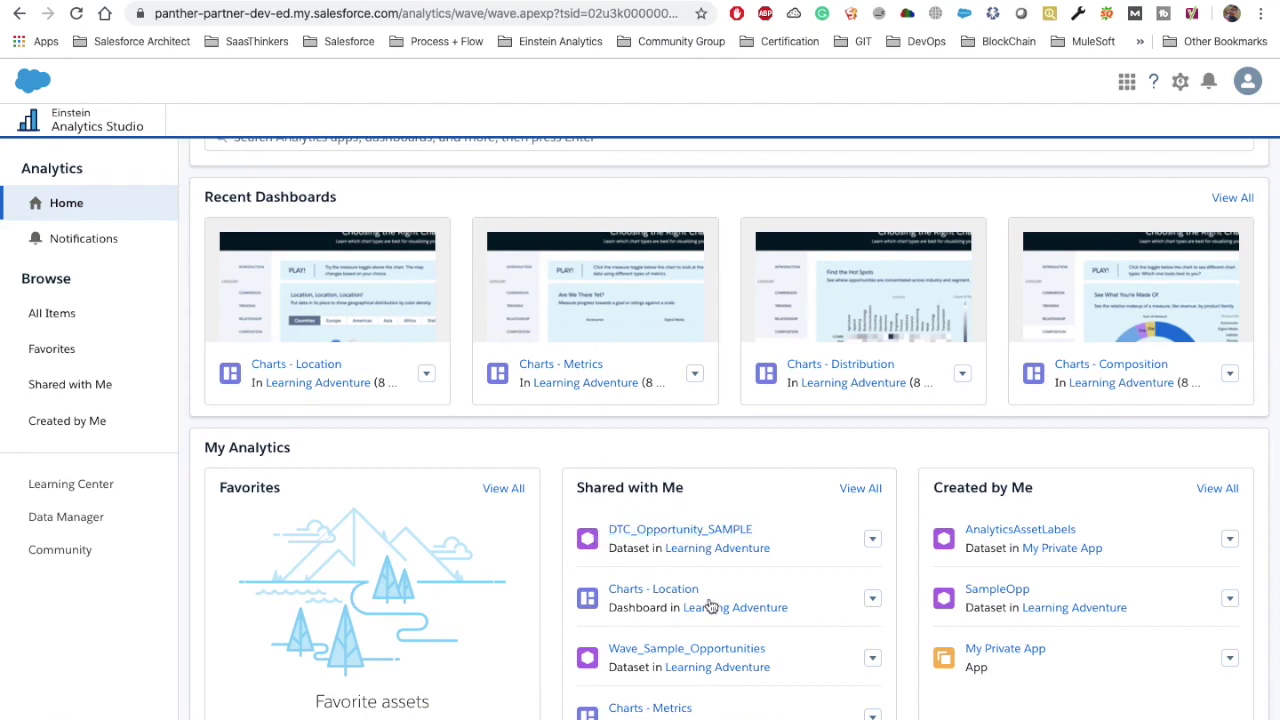
click(674, 532)
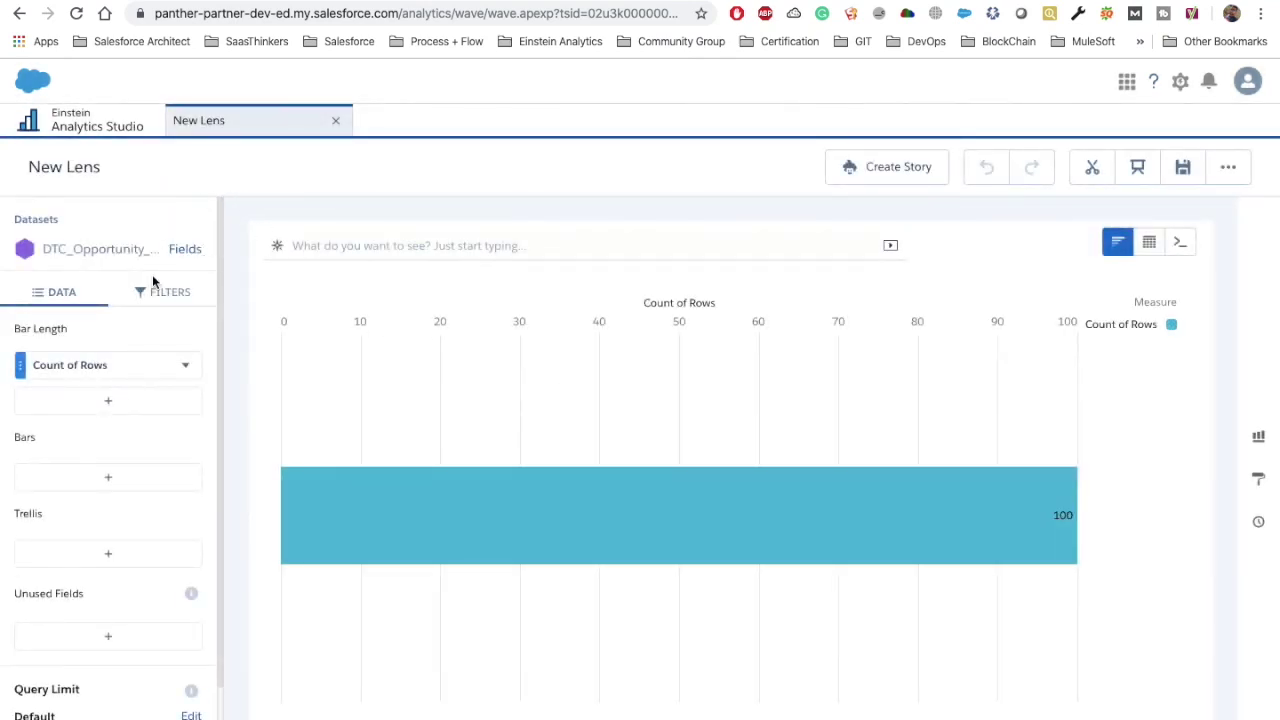
mouse_move(482, 488)
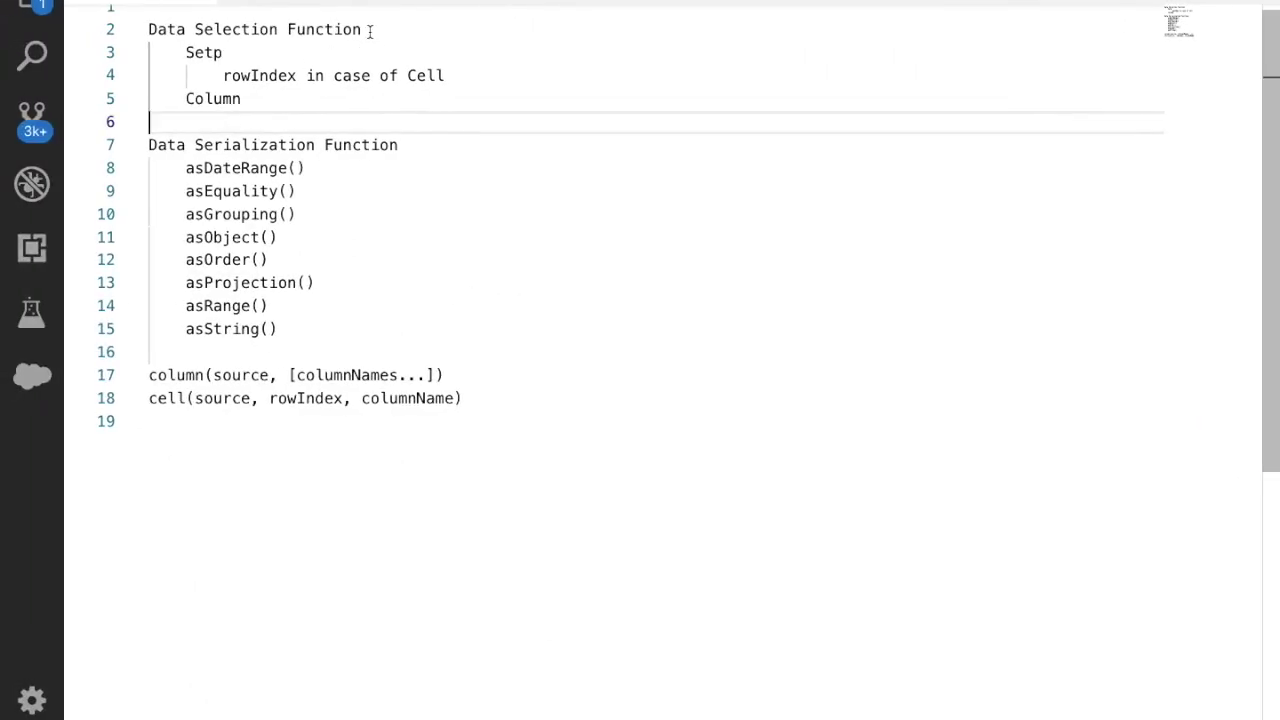
Step: Change 'Setp' to 'cell' on line 3 and add a 'row' entry after Column
drag(370, 32, 149, 20)
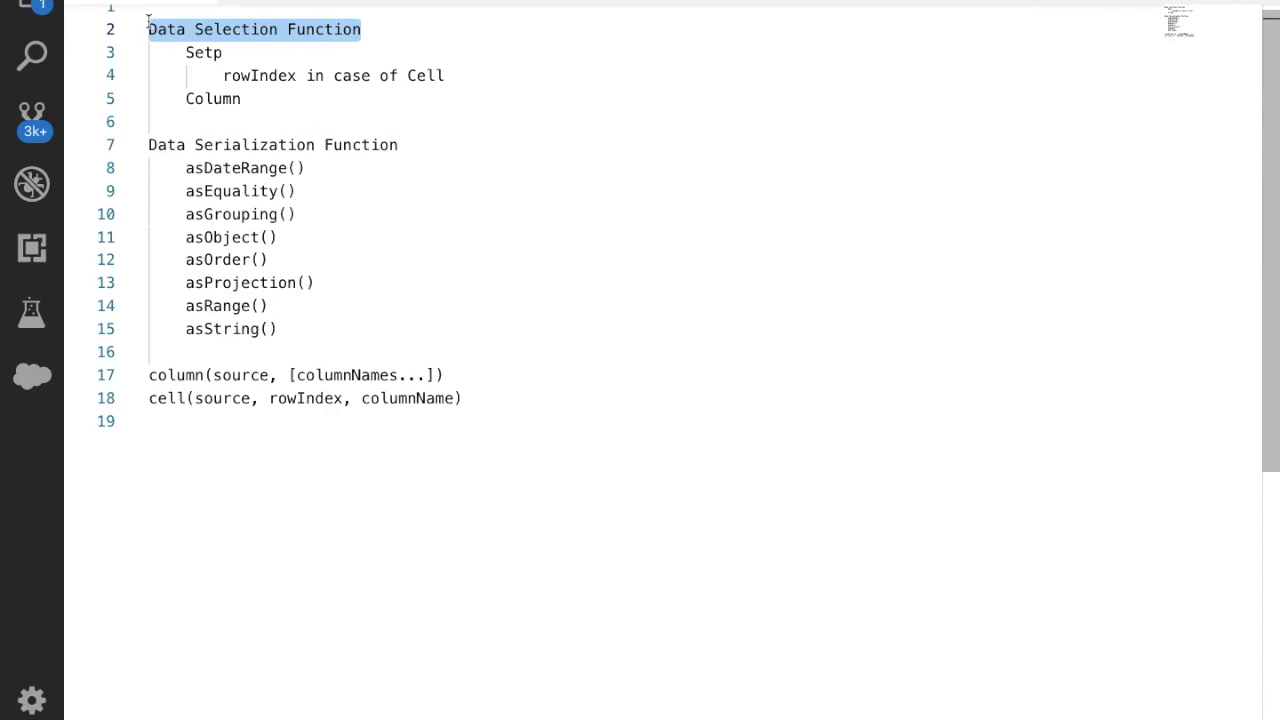
double_click(200, 52)
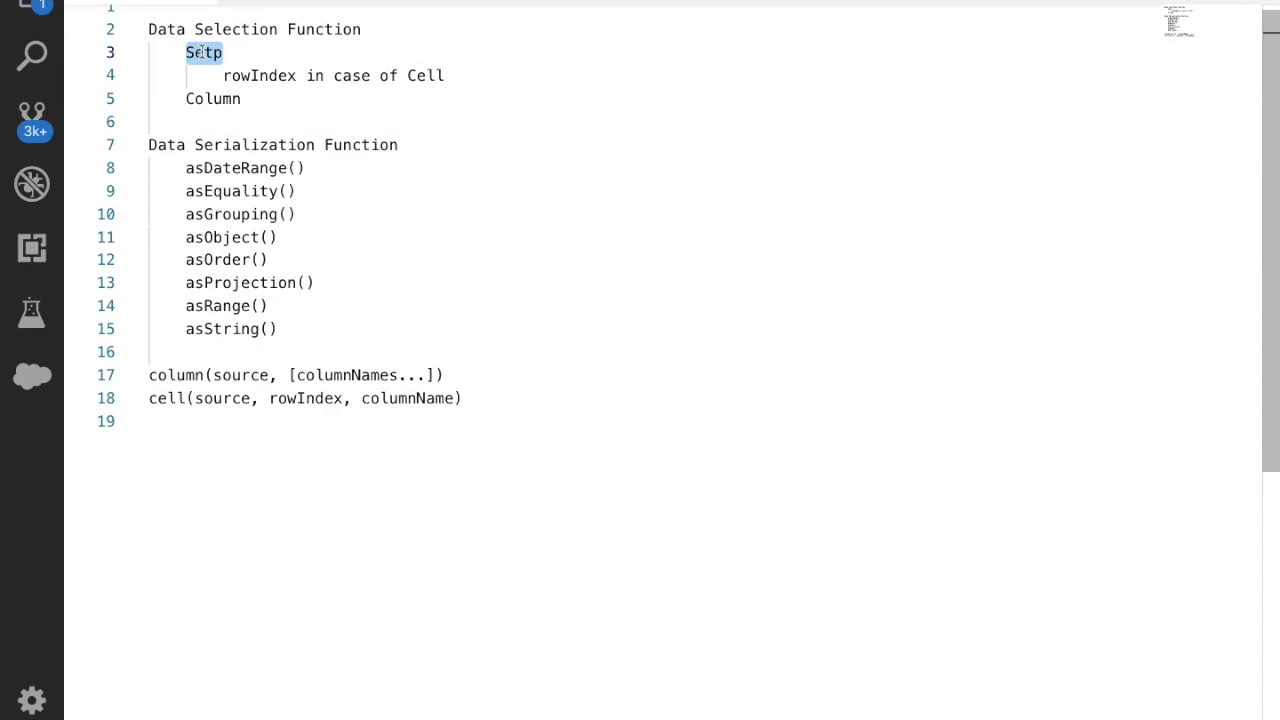
text(cell)
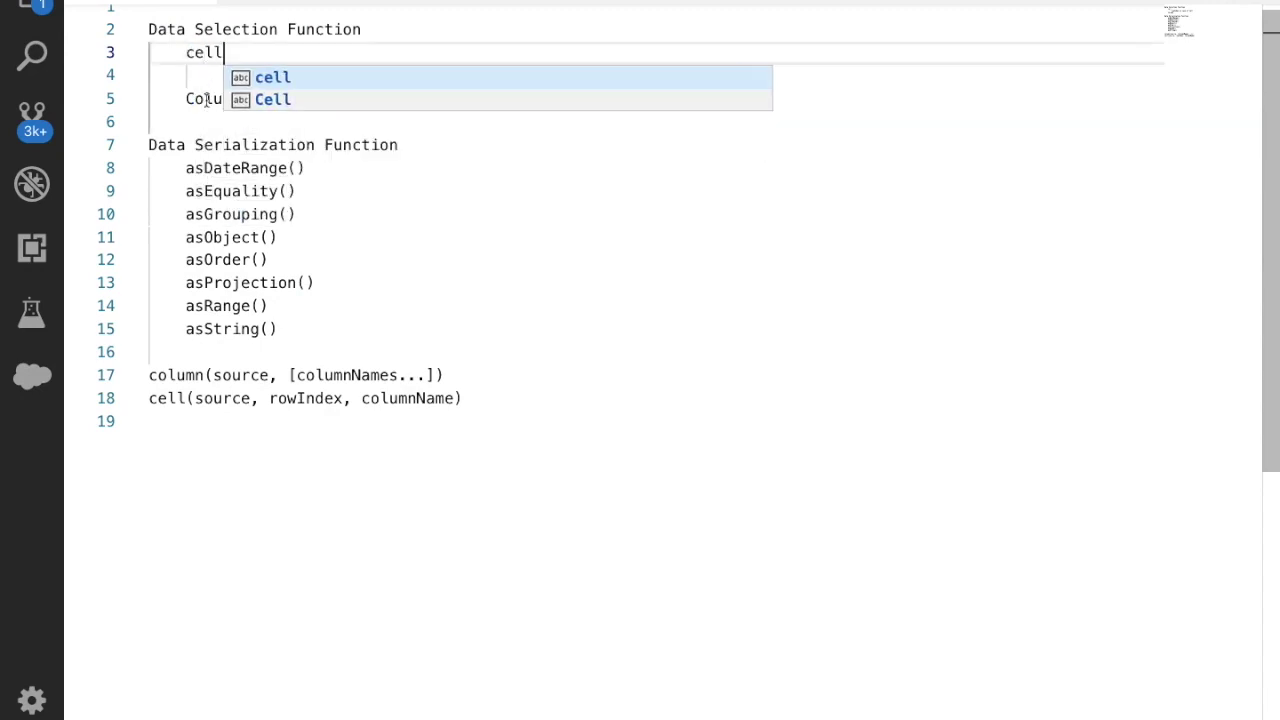
double_click(206, 99)
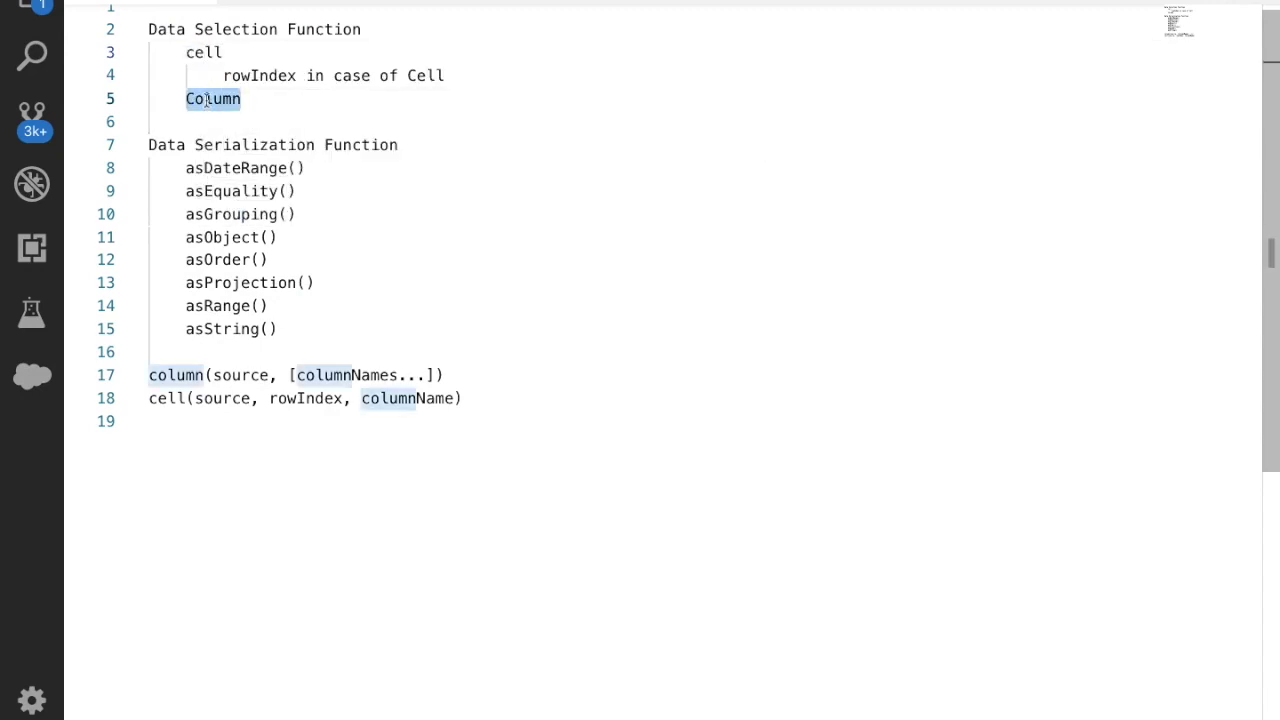
click(260, 102)
key(Return)
text(row)
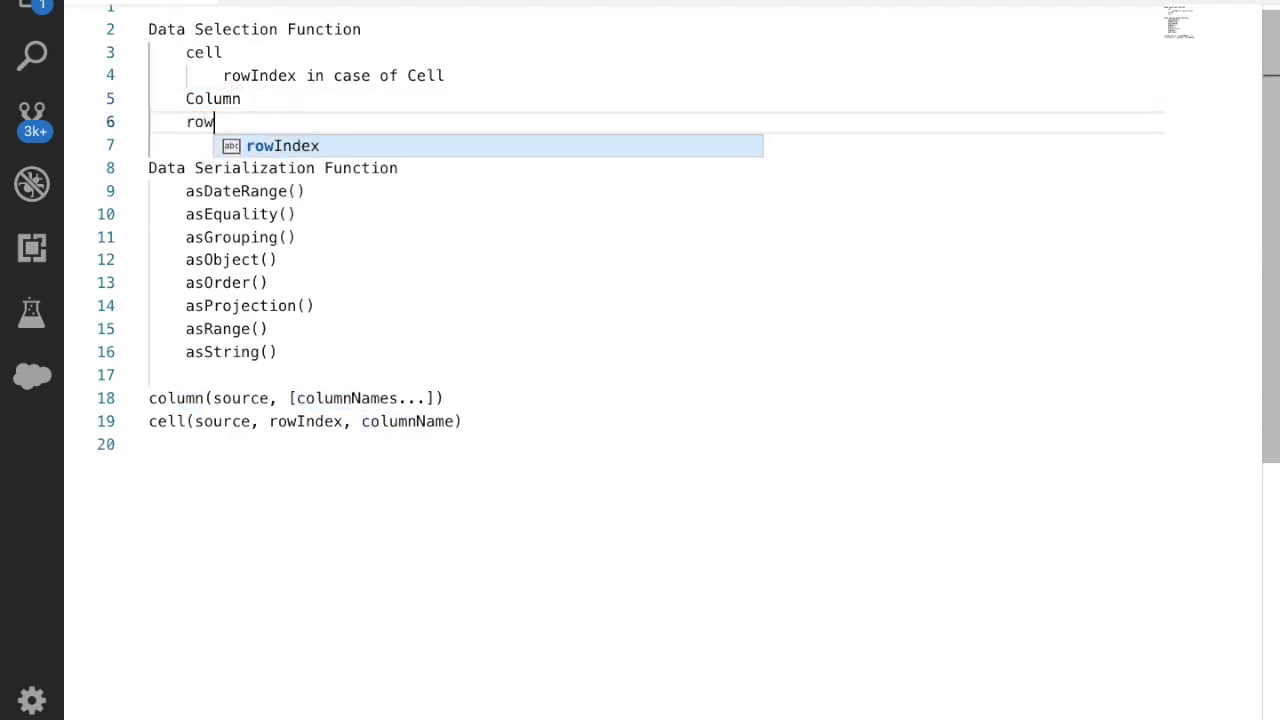
Step: Select 'cell' and 'Column' to highlight their other uses in the notes
drag(149, 29, 383, 34)
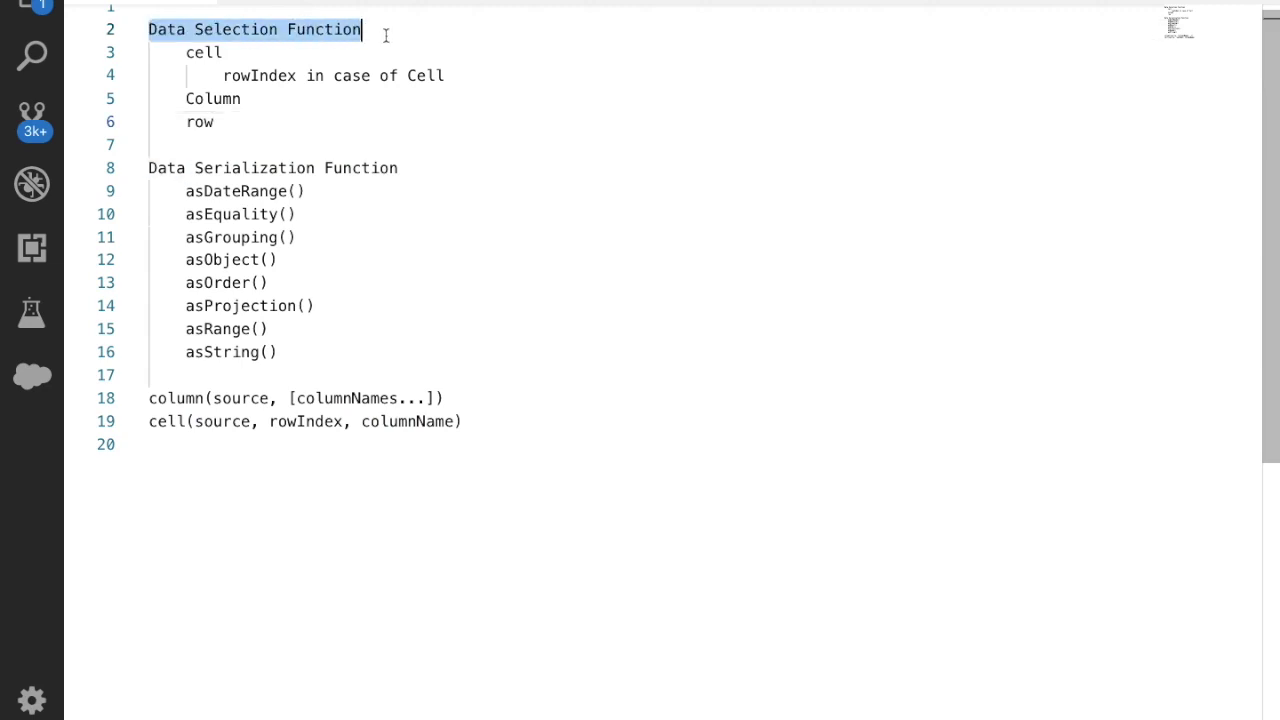
drag(186, 52, 229, 52)
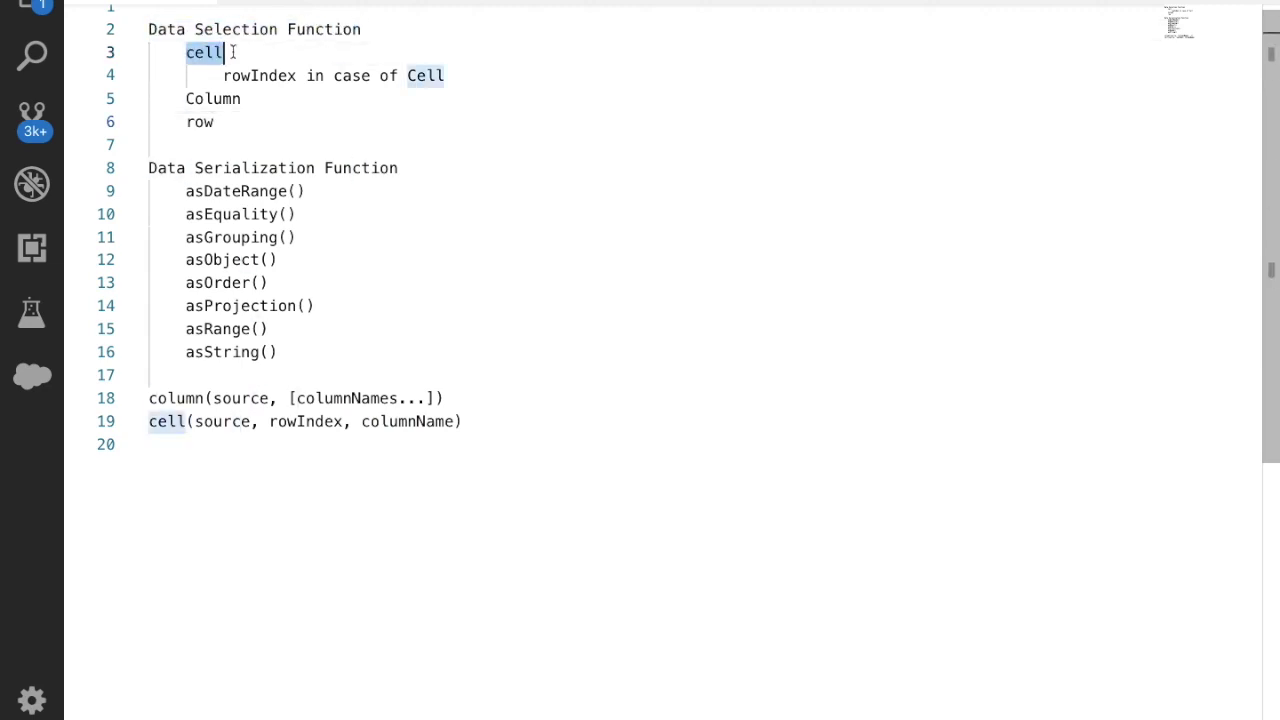
click(233, 52)
double_click(231, 53)
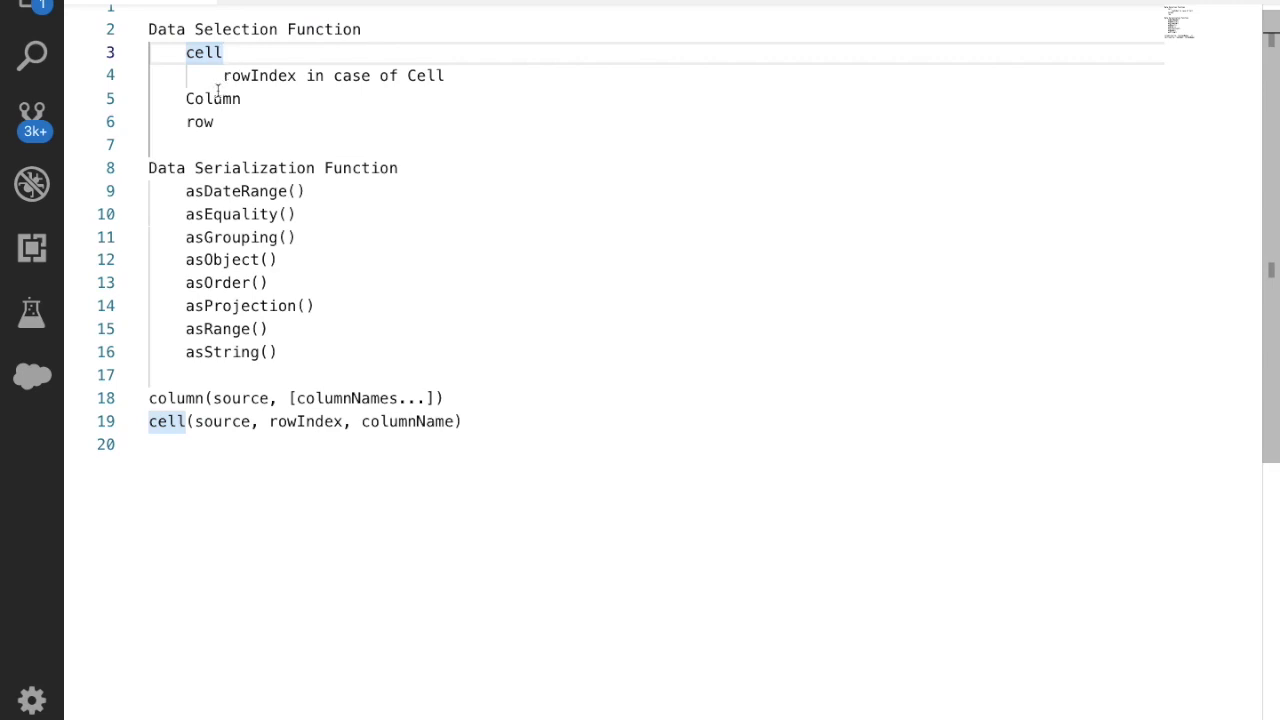
click(213, 98)
double_click(212, 98)
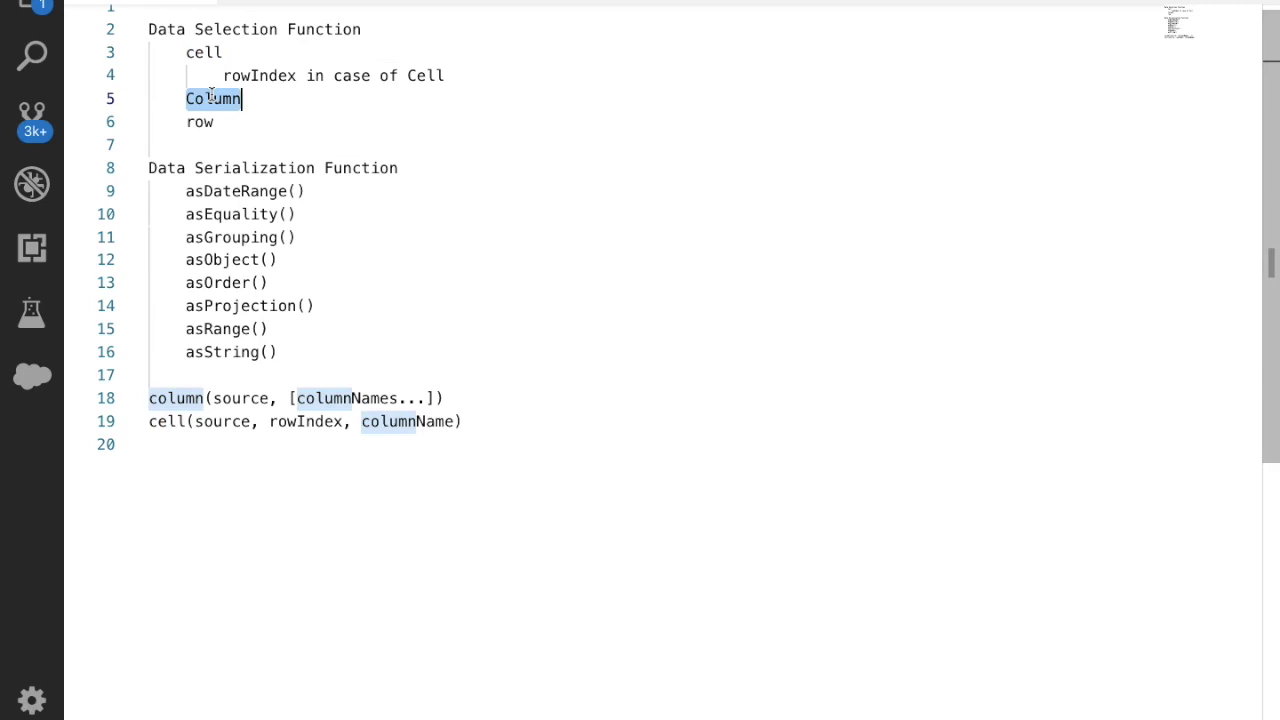
drag(214, 122, 186, 52)
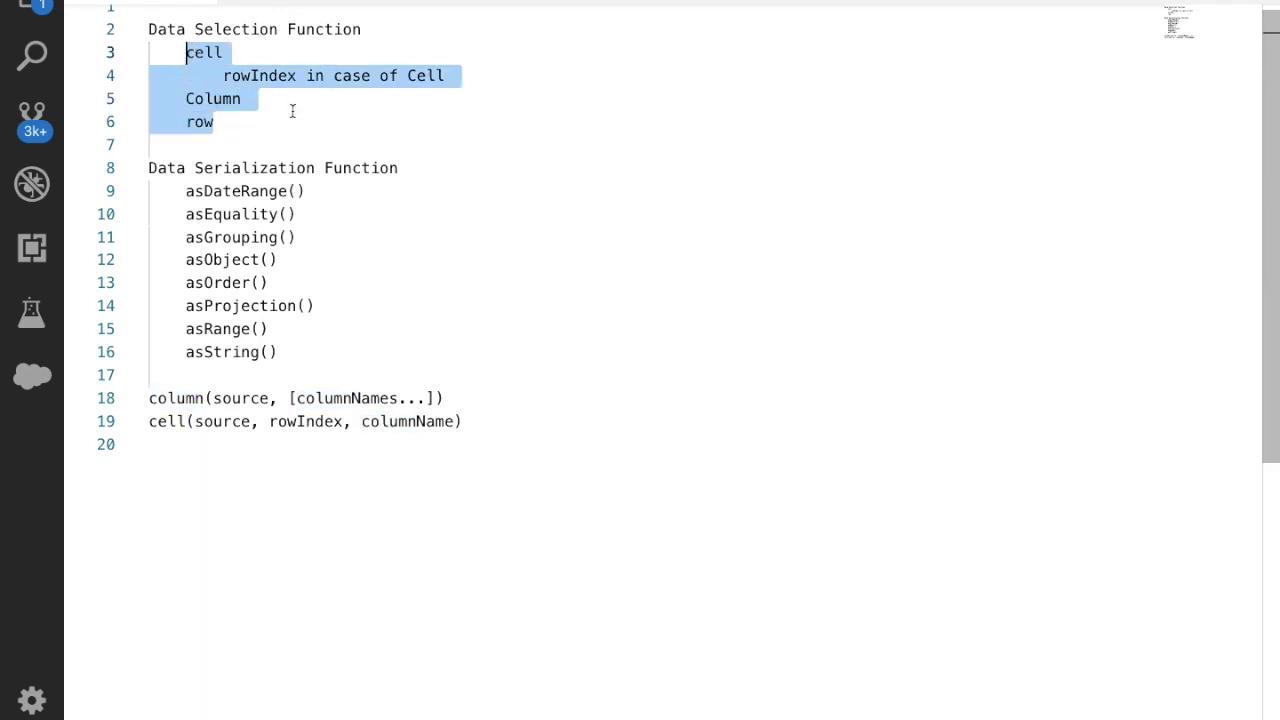
drag(404, 168, 149, 170)
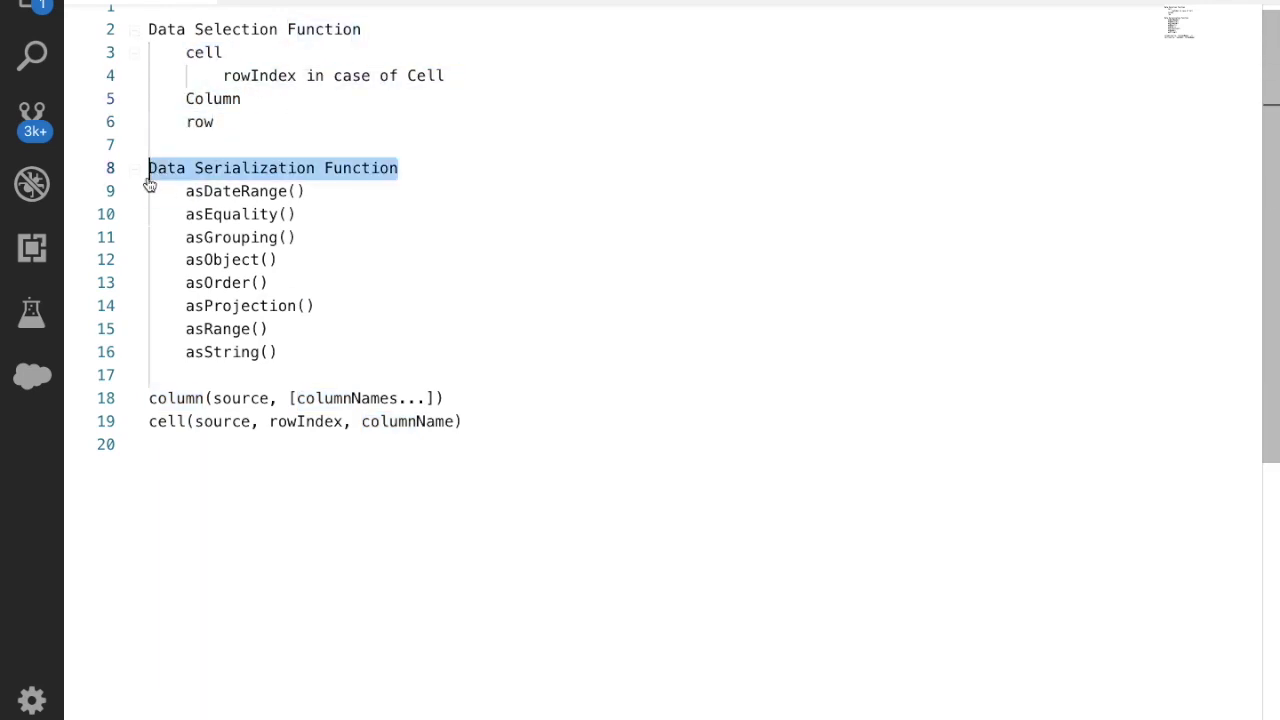
drag(220, 120, 186, 55)
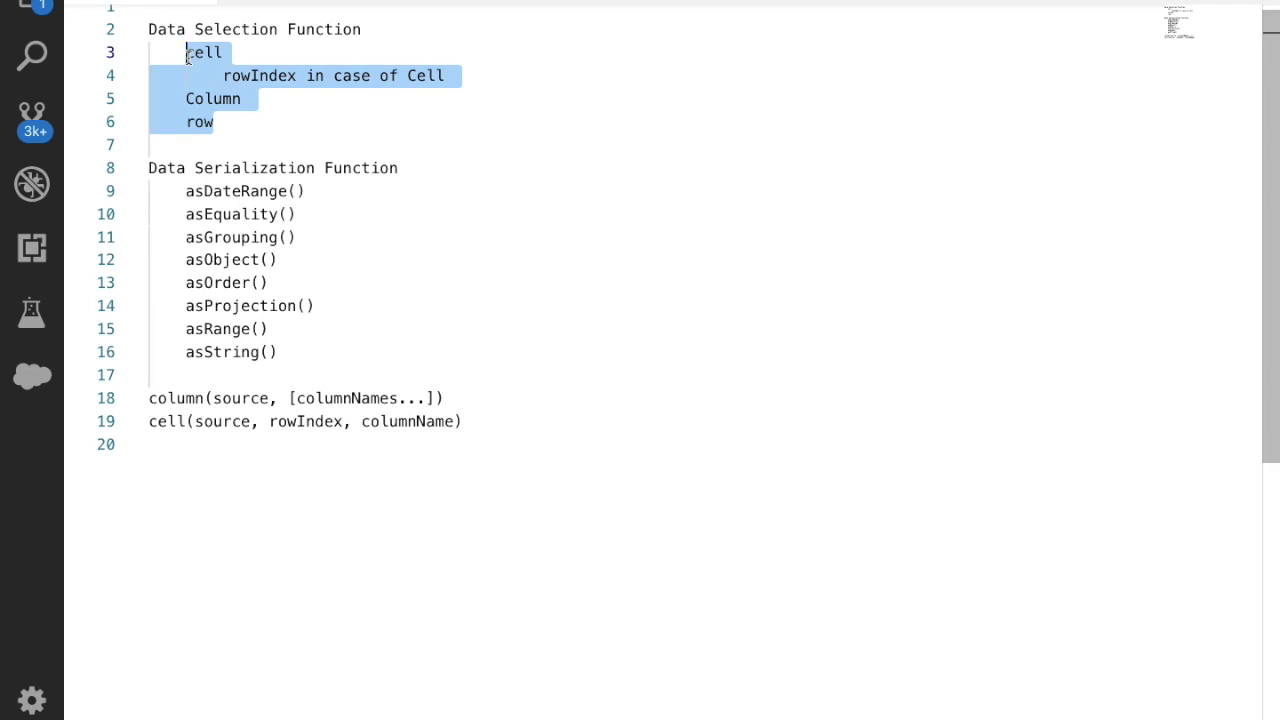
drag(187, 191, 287, 357)
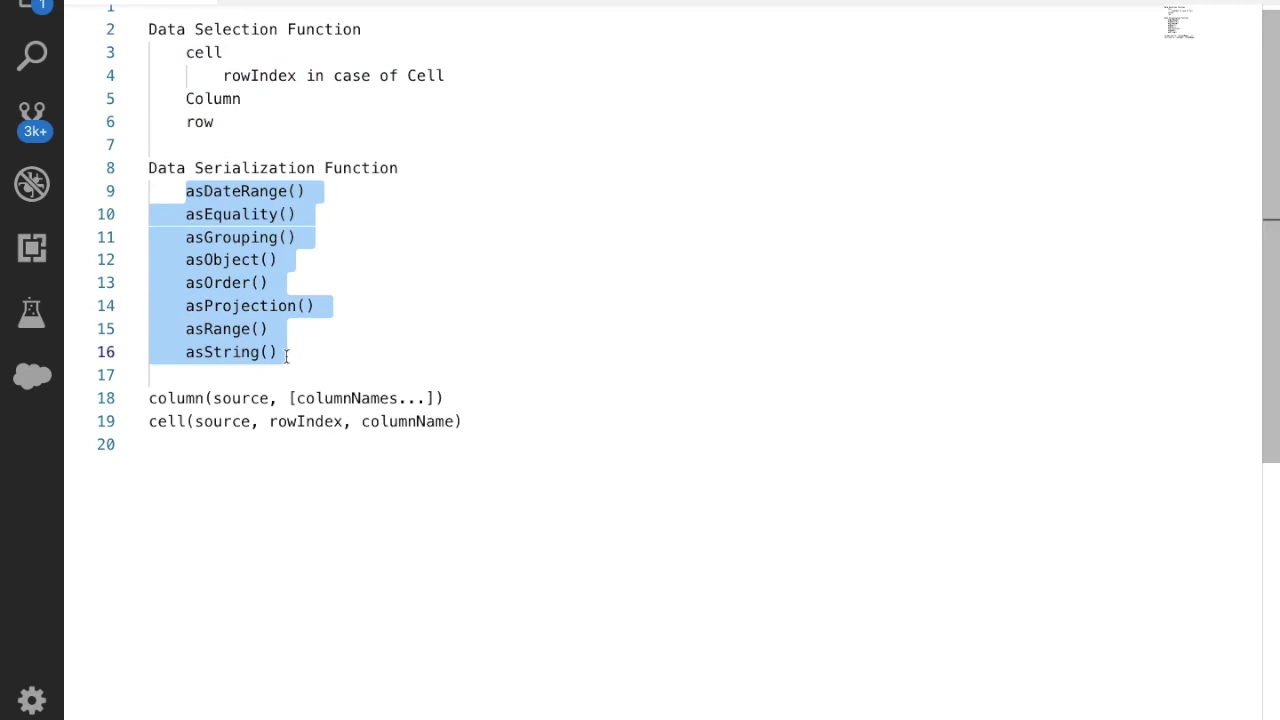
double_click(210, 260)
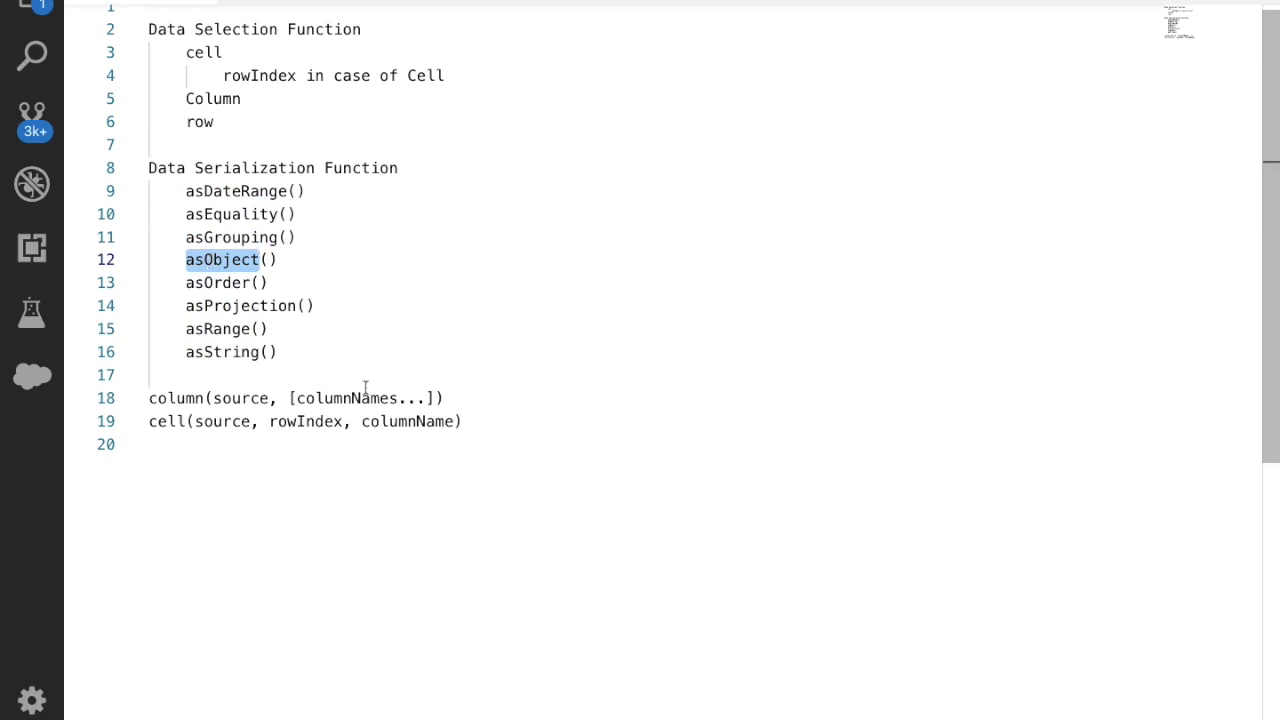
drag(443, 398, 149, 375)
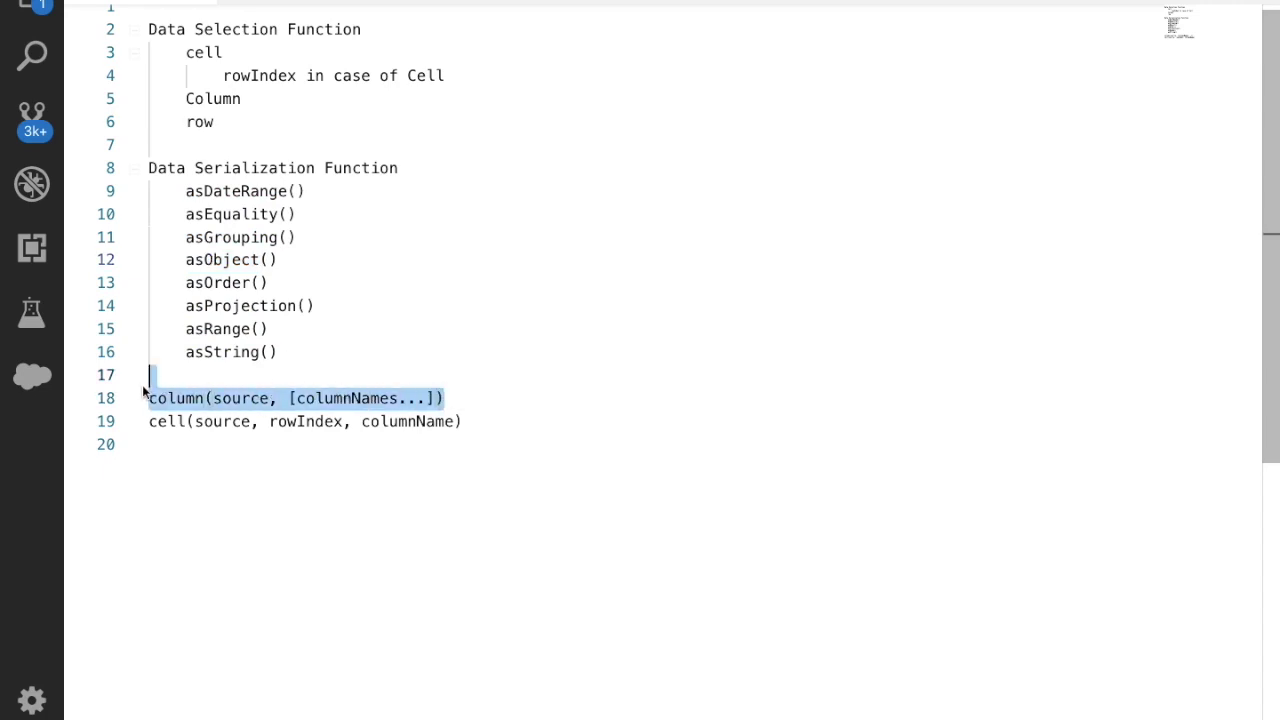
double_click(236, 399)
click(245, 399)
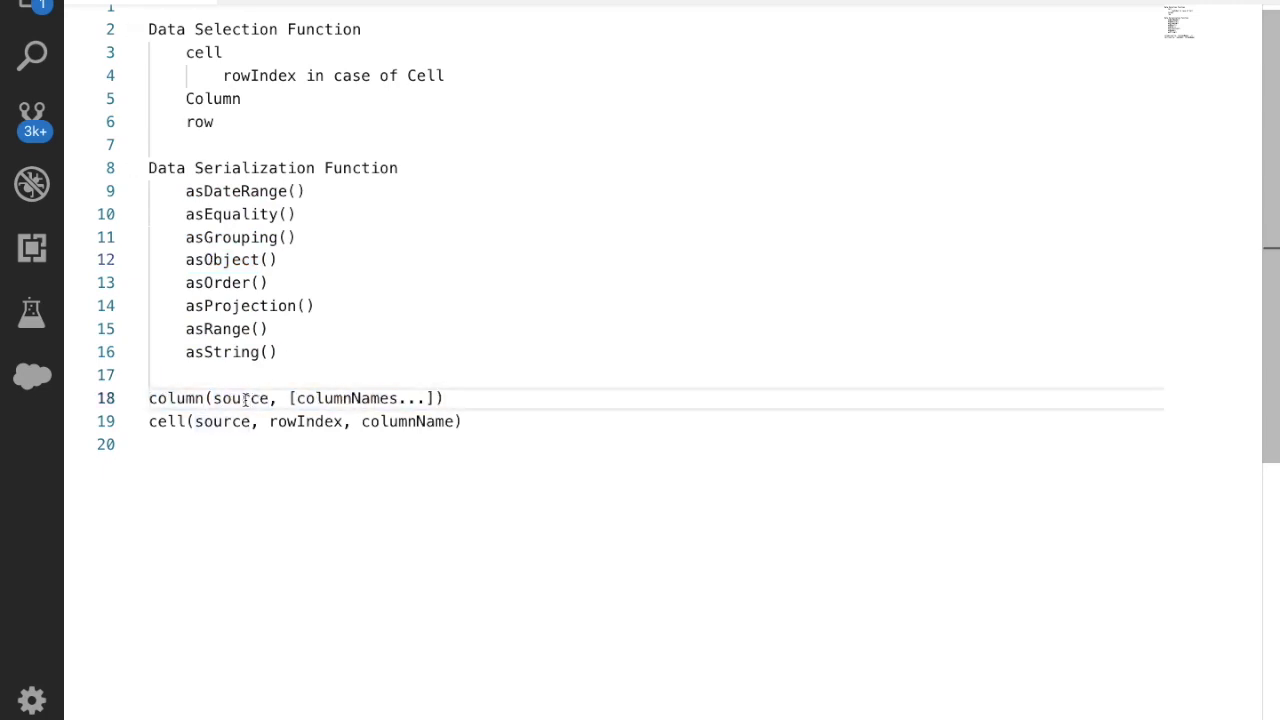
double_click(245, 399)
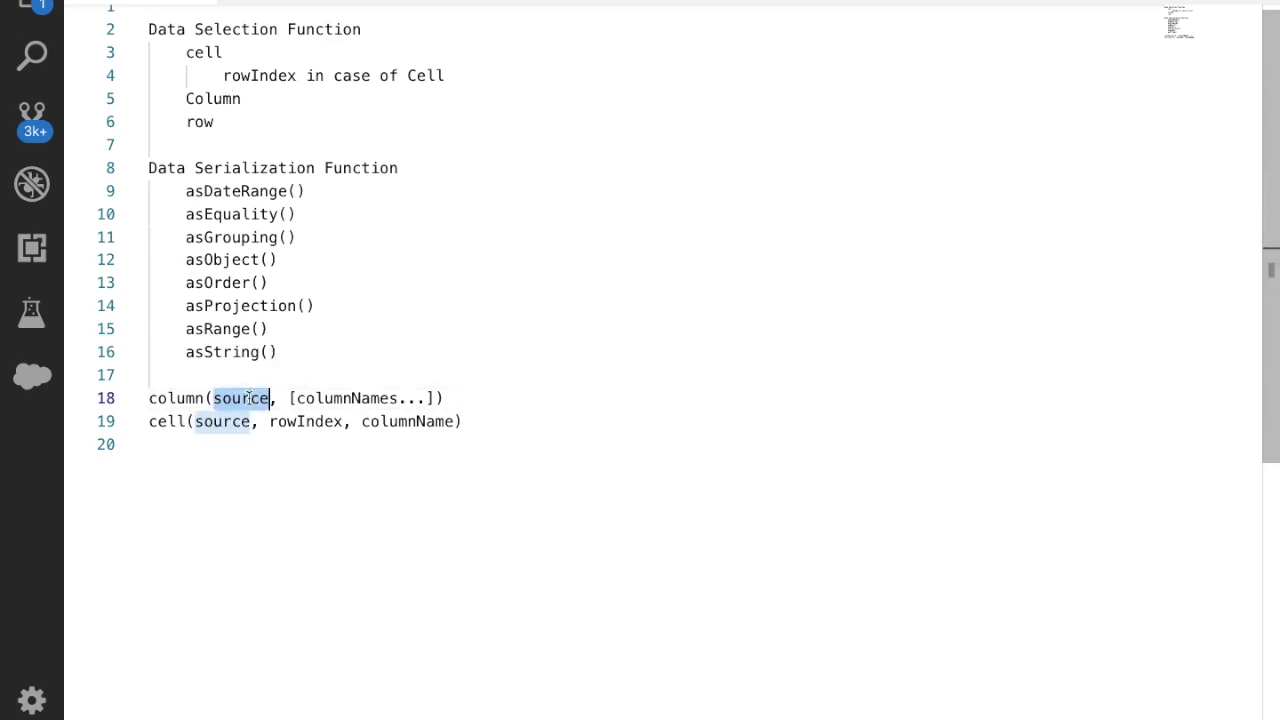
drag(290, 398, 134, 402)
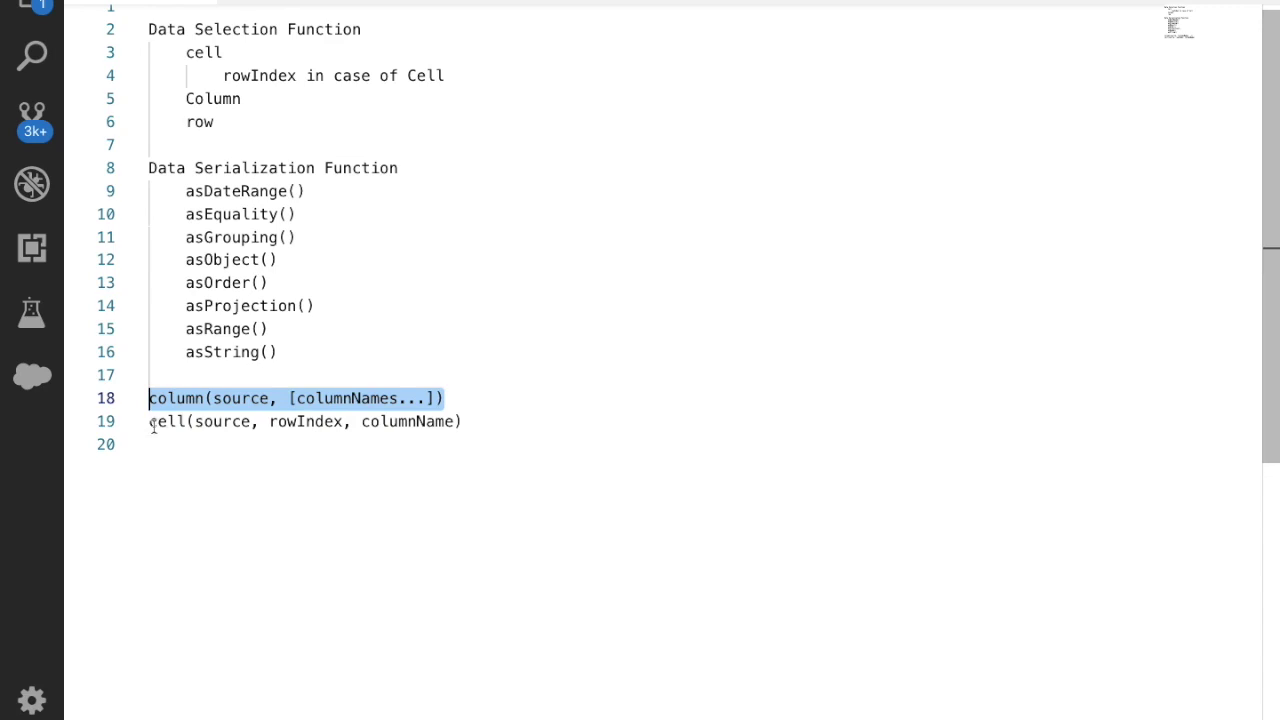
click(150, 421)
key(Delete)
text(c)
double_click(247, 421)
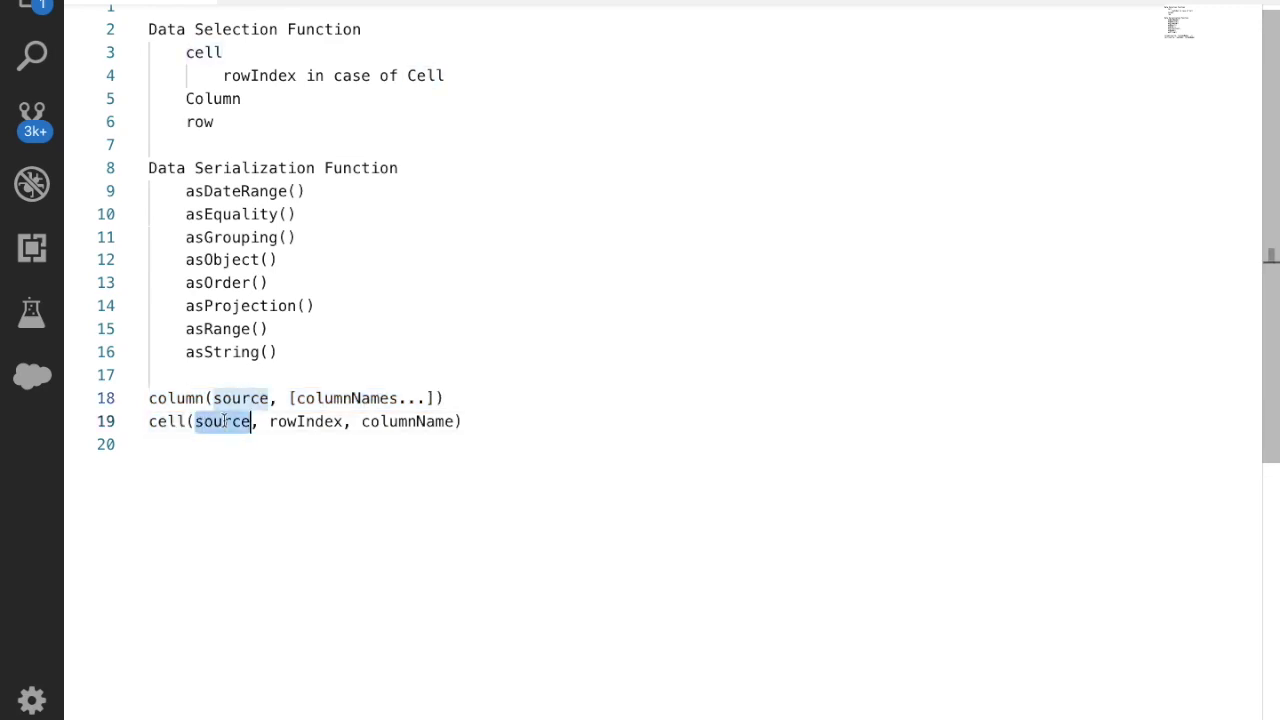
double_click(285, 421)
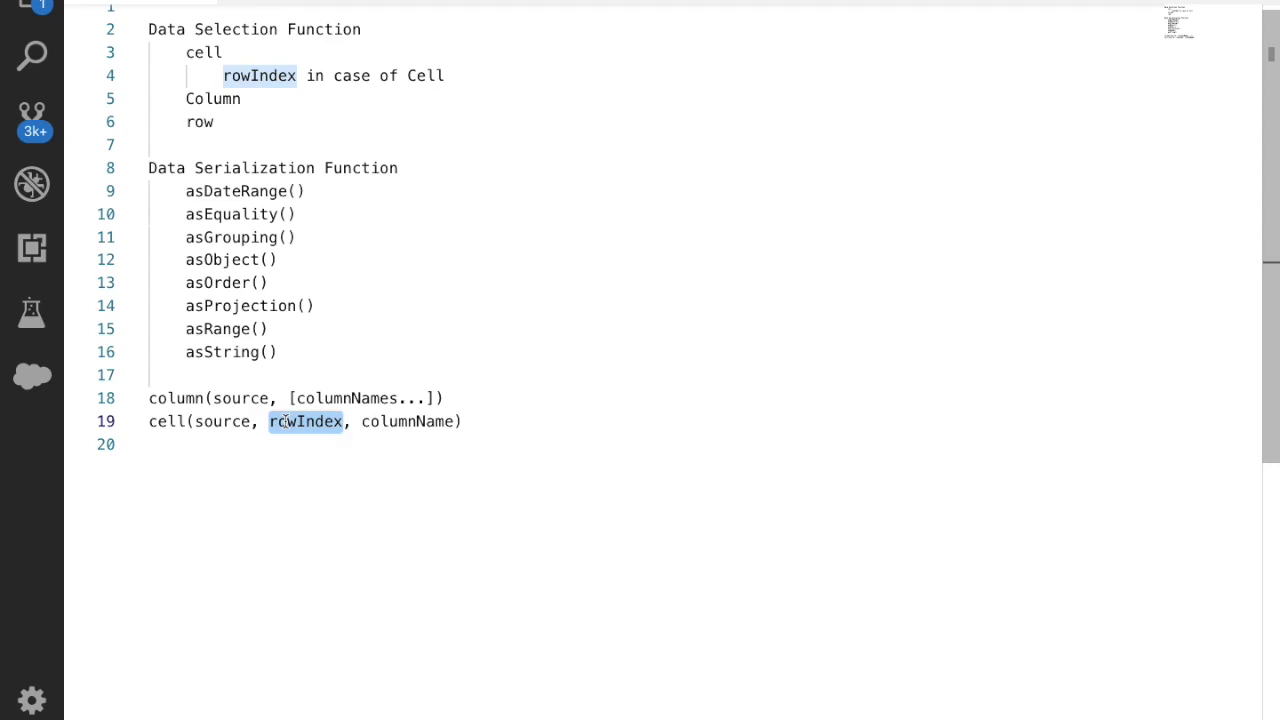
double_click(405, 421)
click(469, 425)
key(Return)
key(Return)
text([])
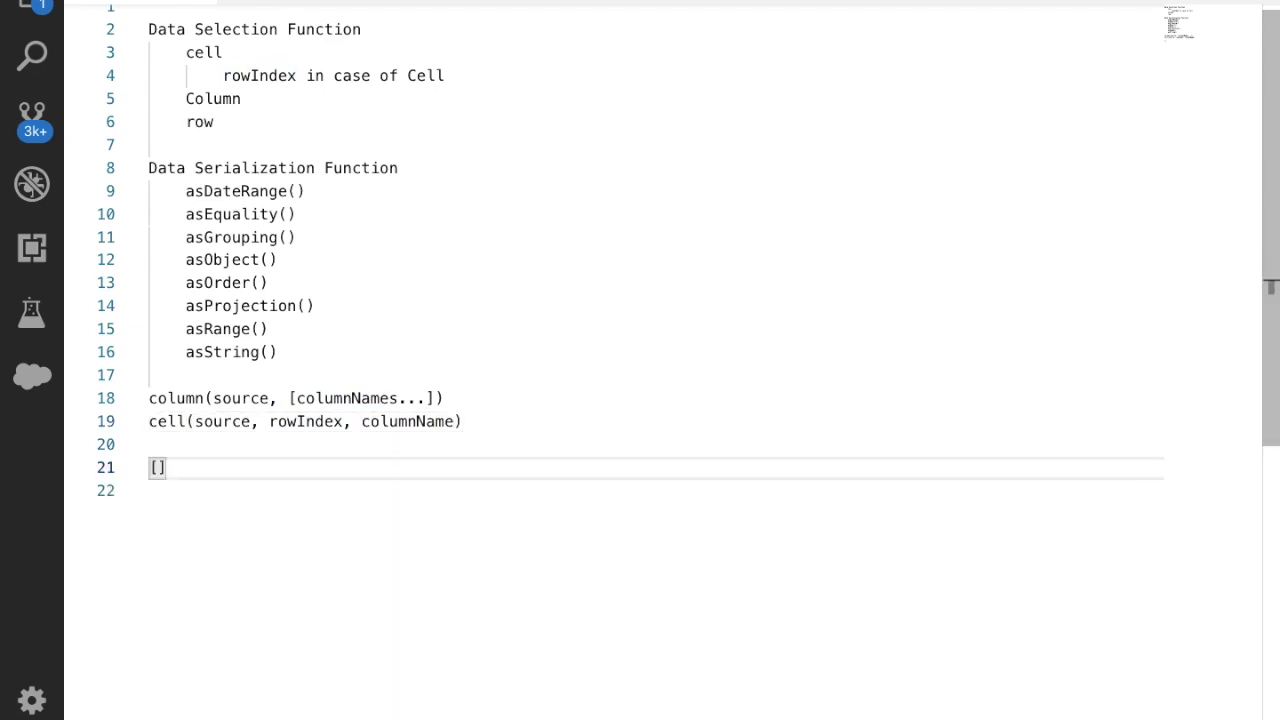
key(Return)
text([])
key(Return)
text([])
key(Return)
text([])
click(157, 467)
text(0)
key(Down)
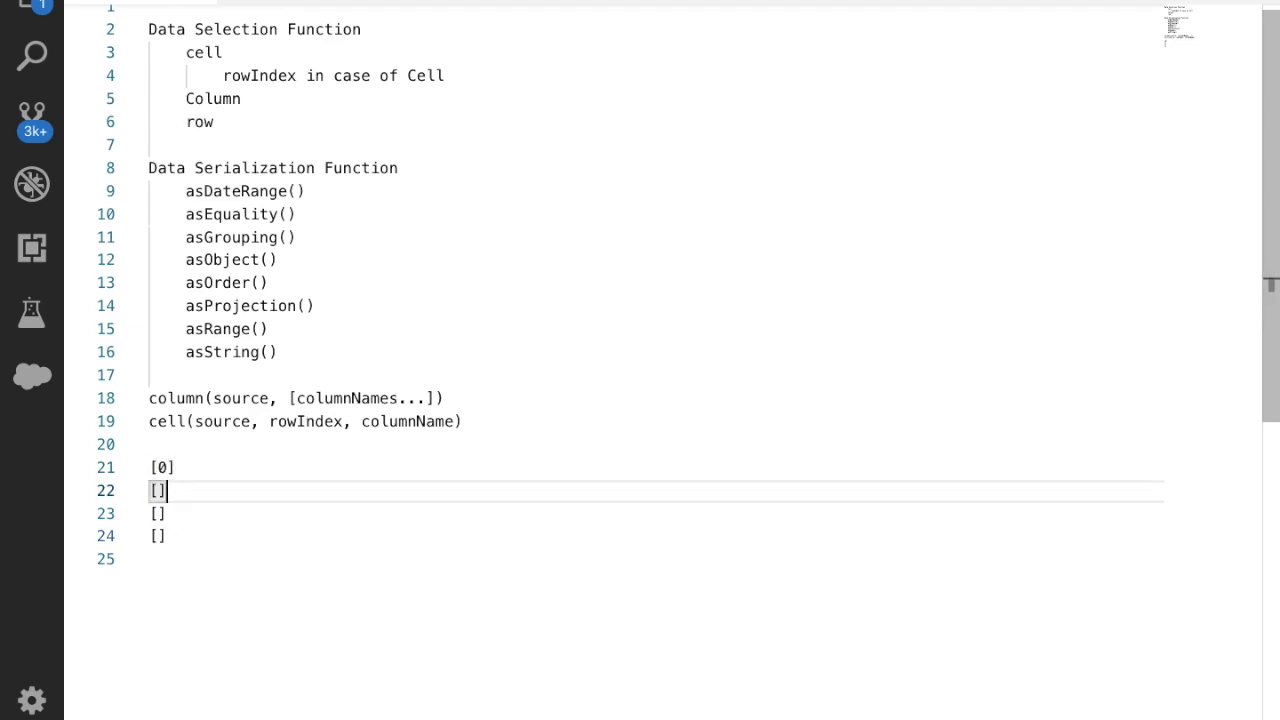
click(158, 490)
text(1)
key(Down)
key(Left)
text(2)
key(Down)
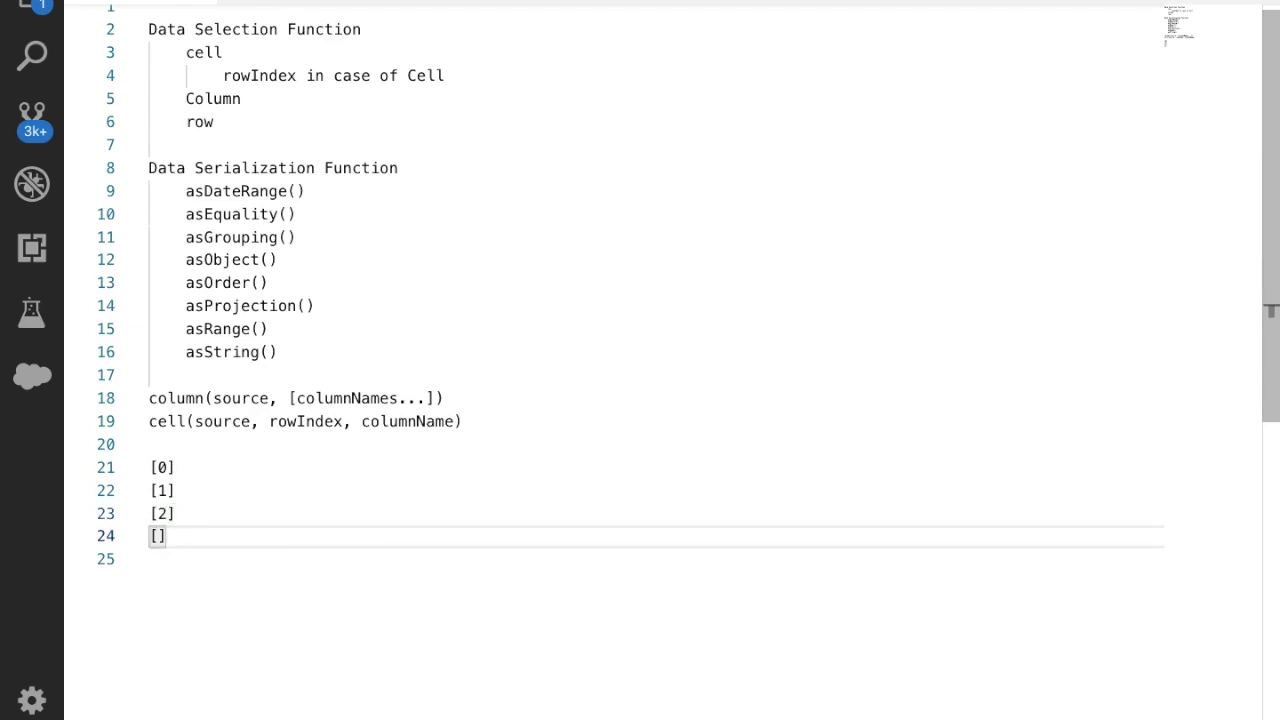
text(3)
click(190, 491)
click(298, 421)
drag(189, 490, 144, 490)
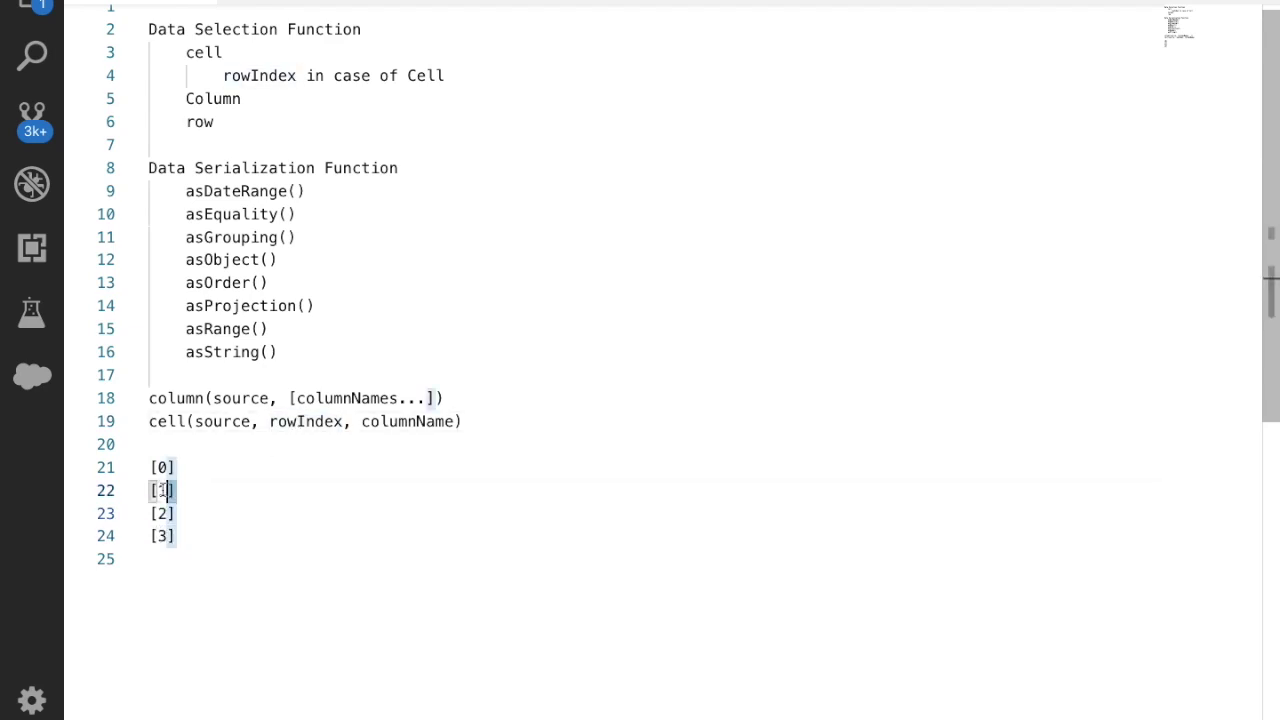
click(182, 490)
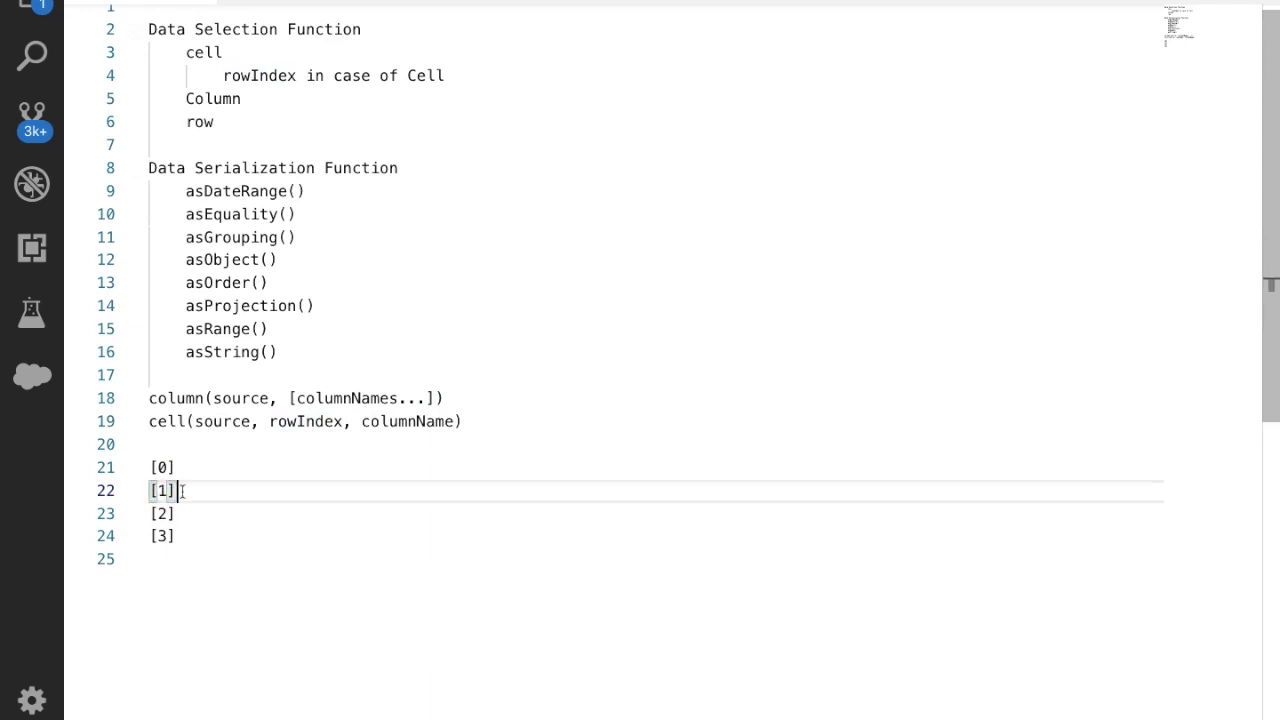
drag(182, 490, 143, 521)
click(189, 515)
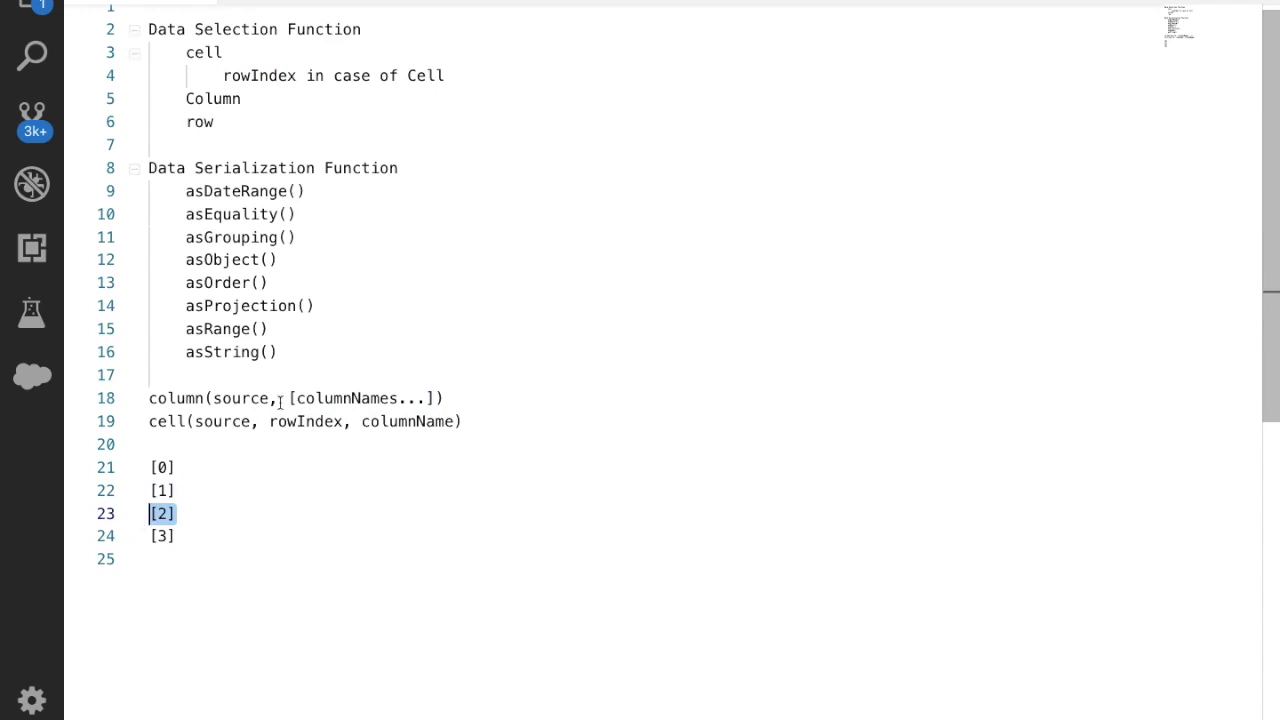
drag(213, 398, 438, 398)
double_click(323, 398)
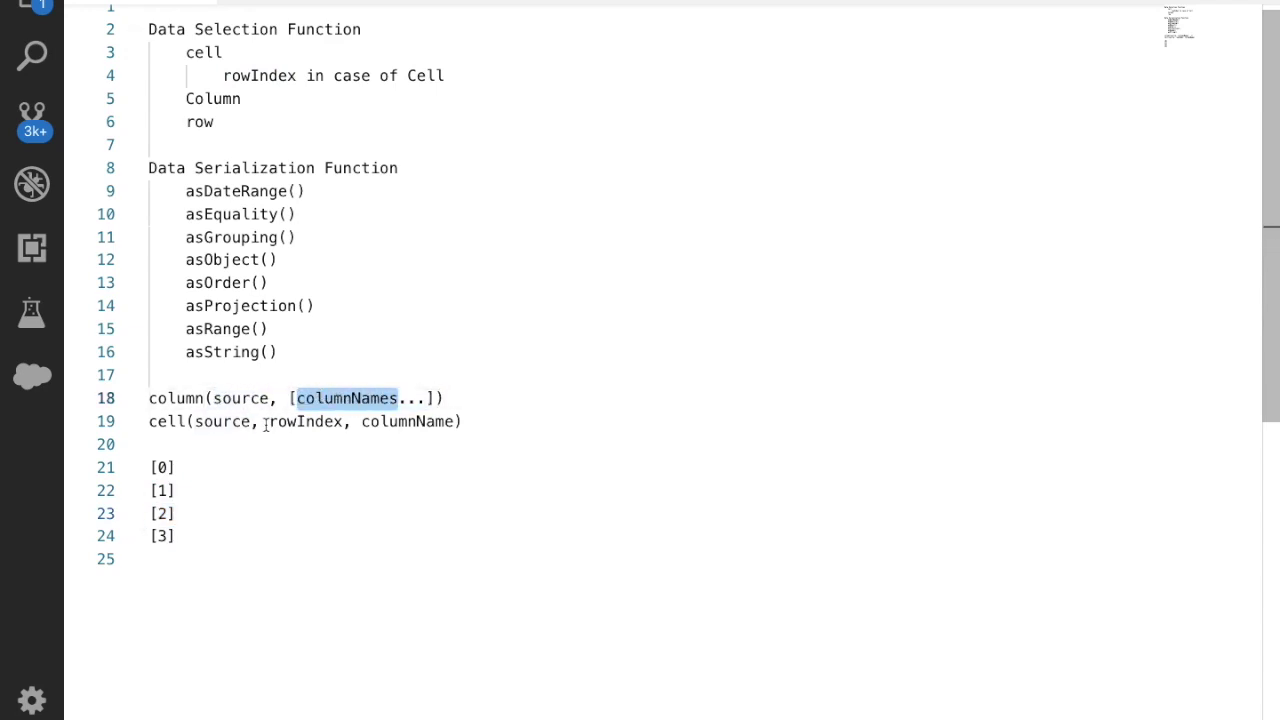
click(297, 421)
double_click(297, 421)
click(196, 462)
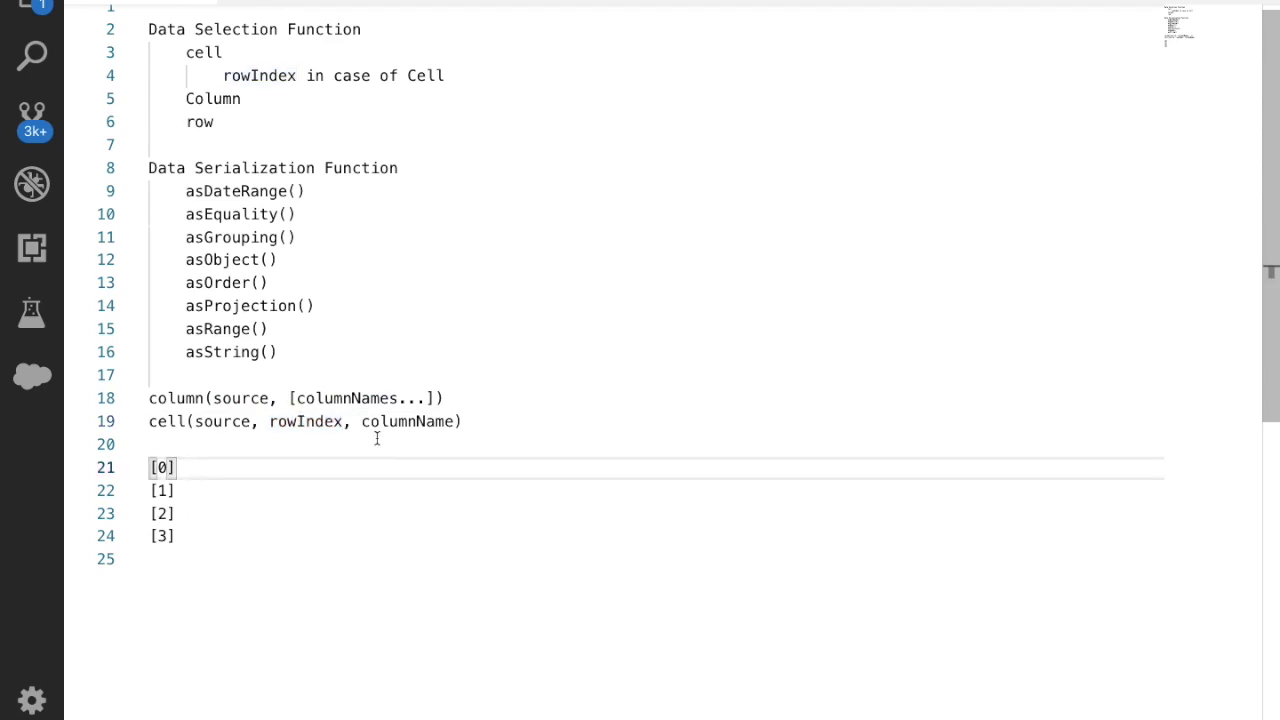
double_click(327, 398)
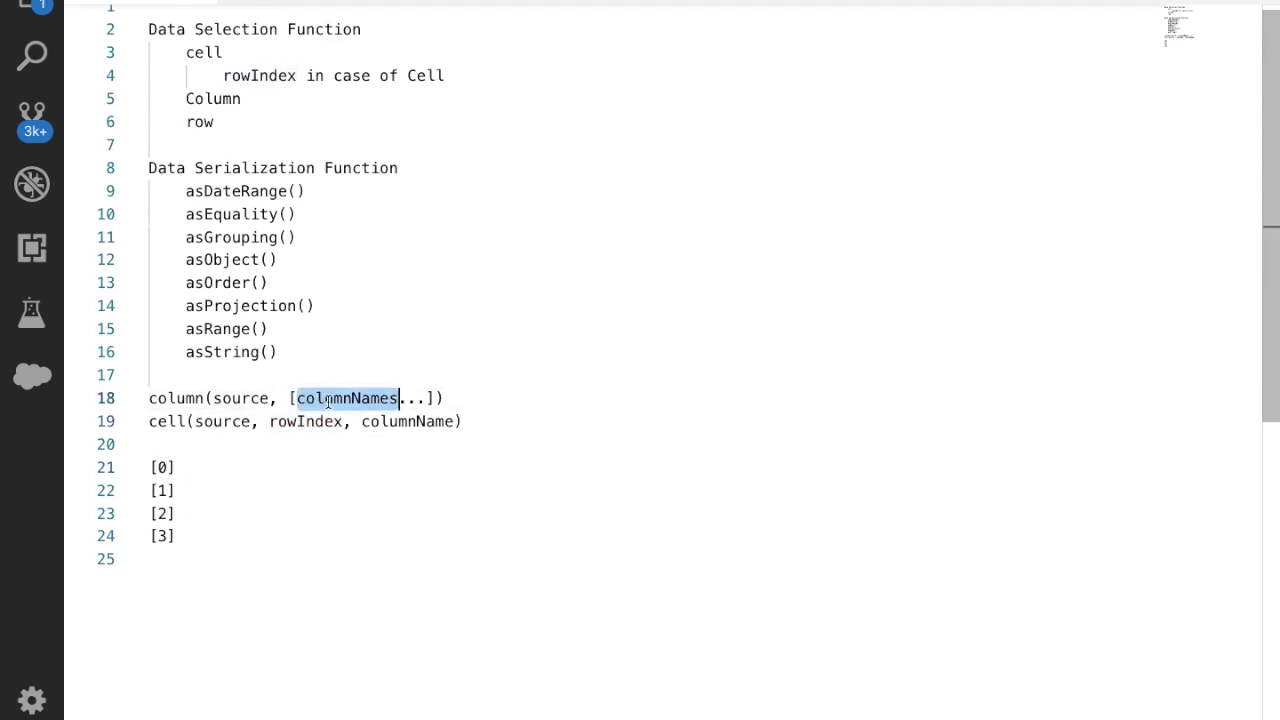
double_click(400, 421)
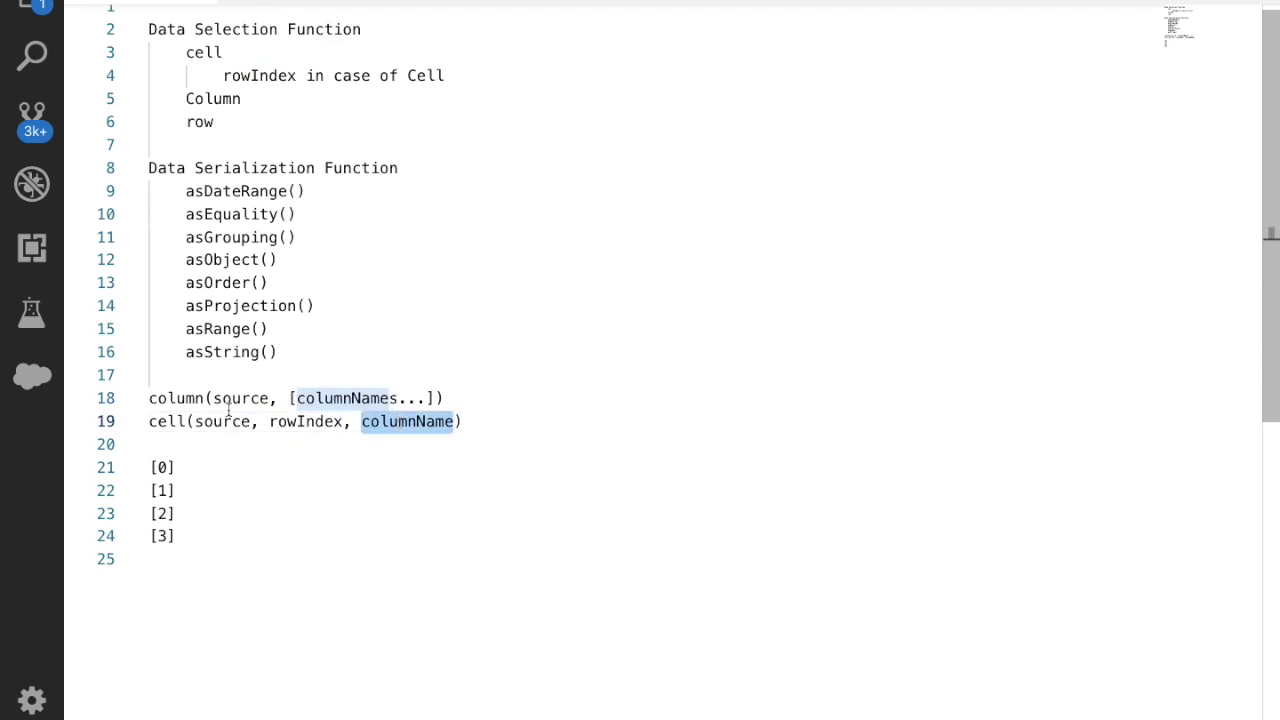
click(205, 530)
Step: Add a 'Types of Bindings' heading listing '1 - Selection' and '2 - Result'
key(Return)
key(Return)
text(Ty)
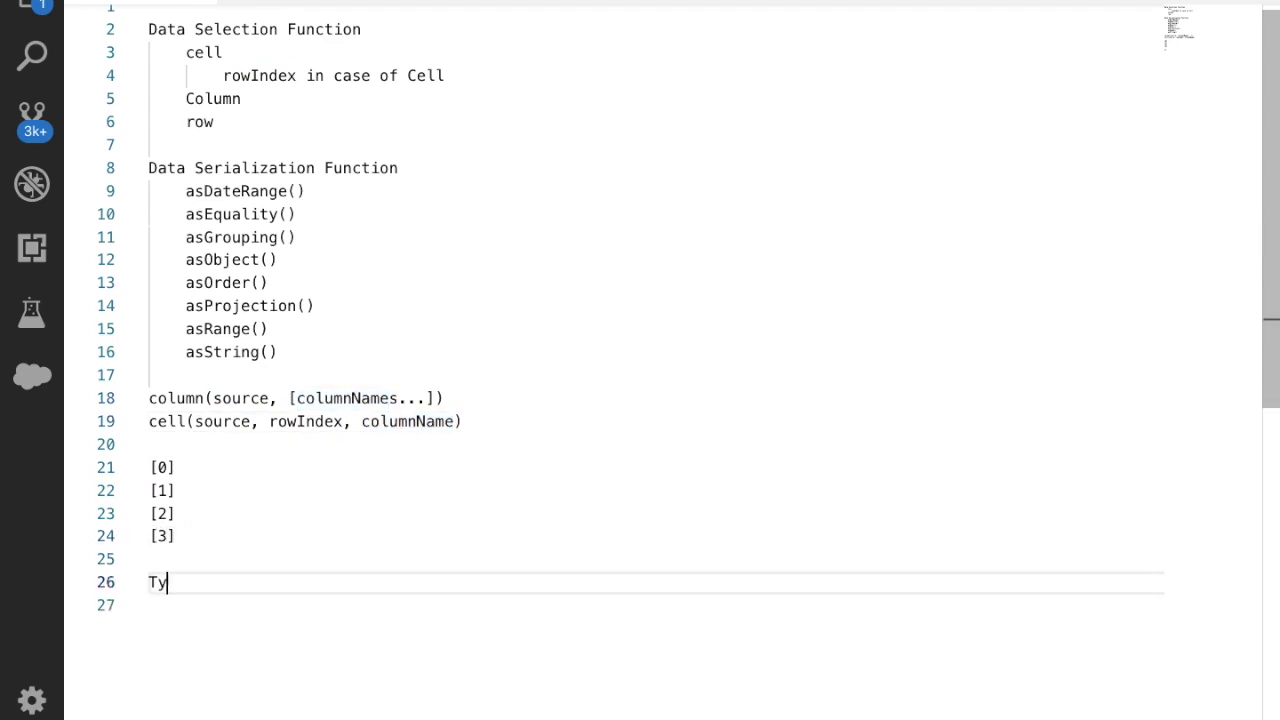
text(pes of Bindings)
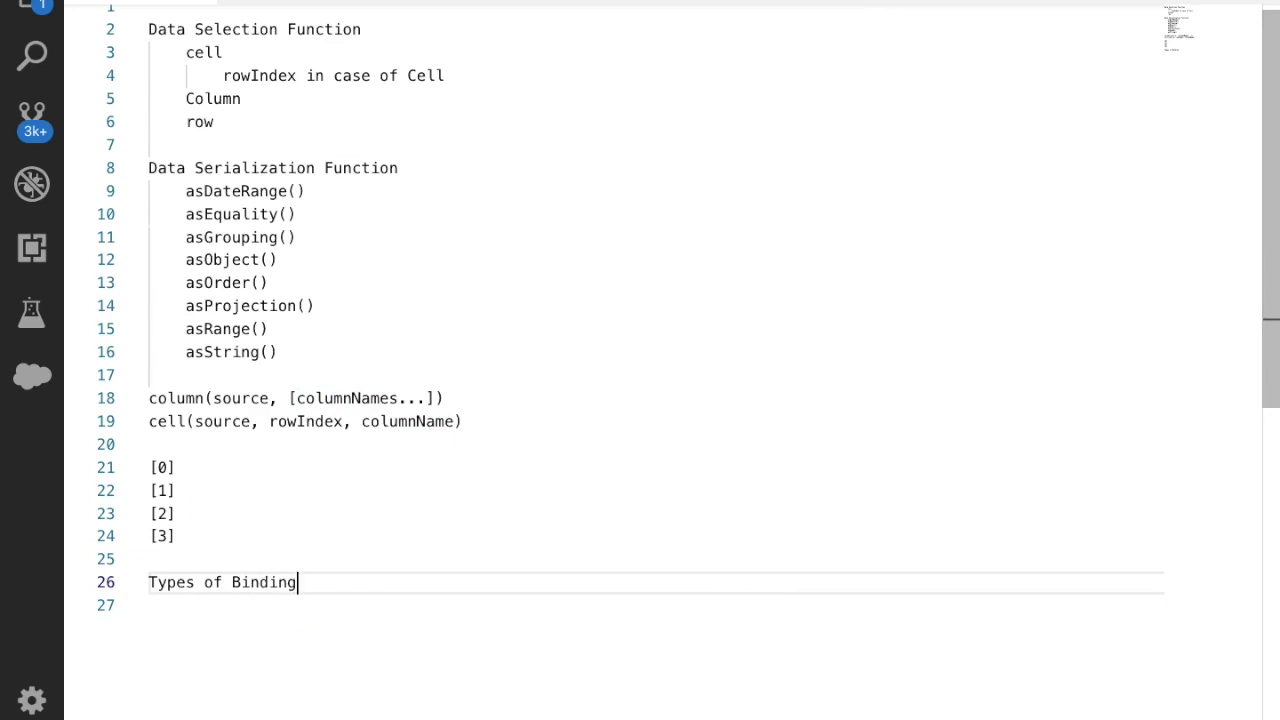
key(Return)
key(Return)
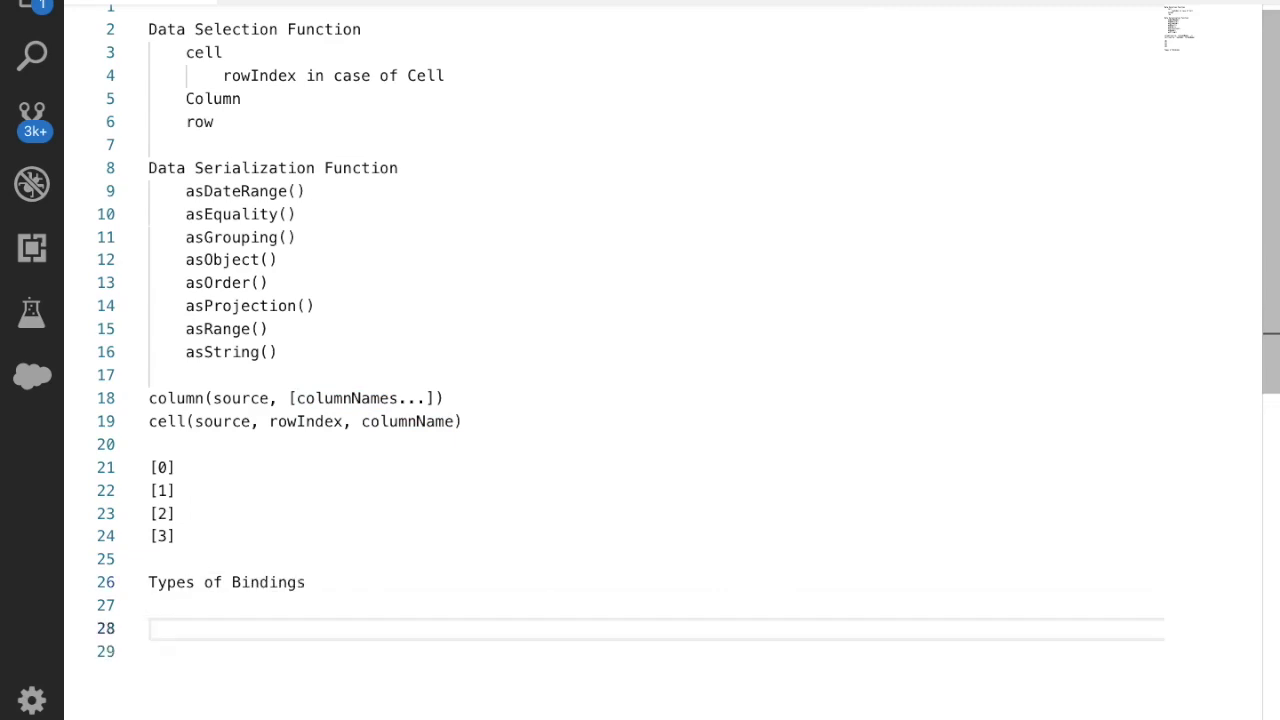
scroll(455, 380, down, 3)
text(1 - Selection)
key(Return)
text(2 -)
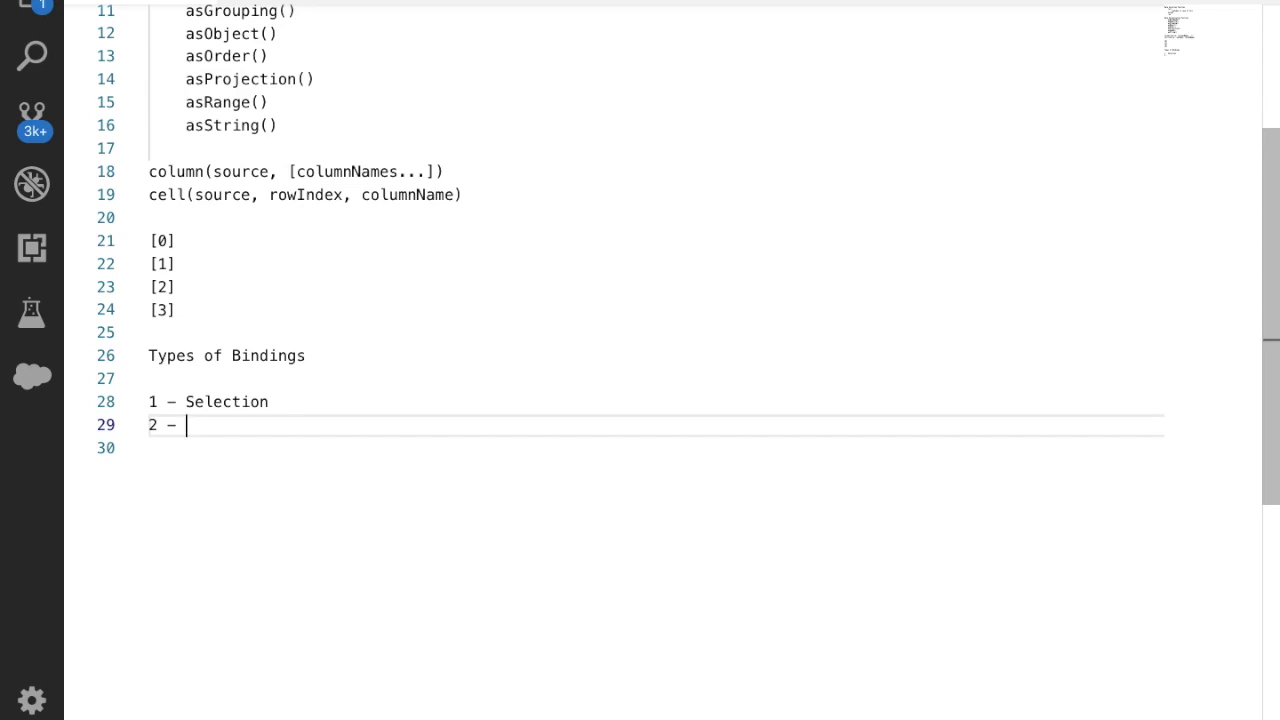
text(Rescult)
click(222, 425)
key(BackSpace)
drag(240, 425, 185, 425)
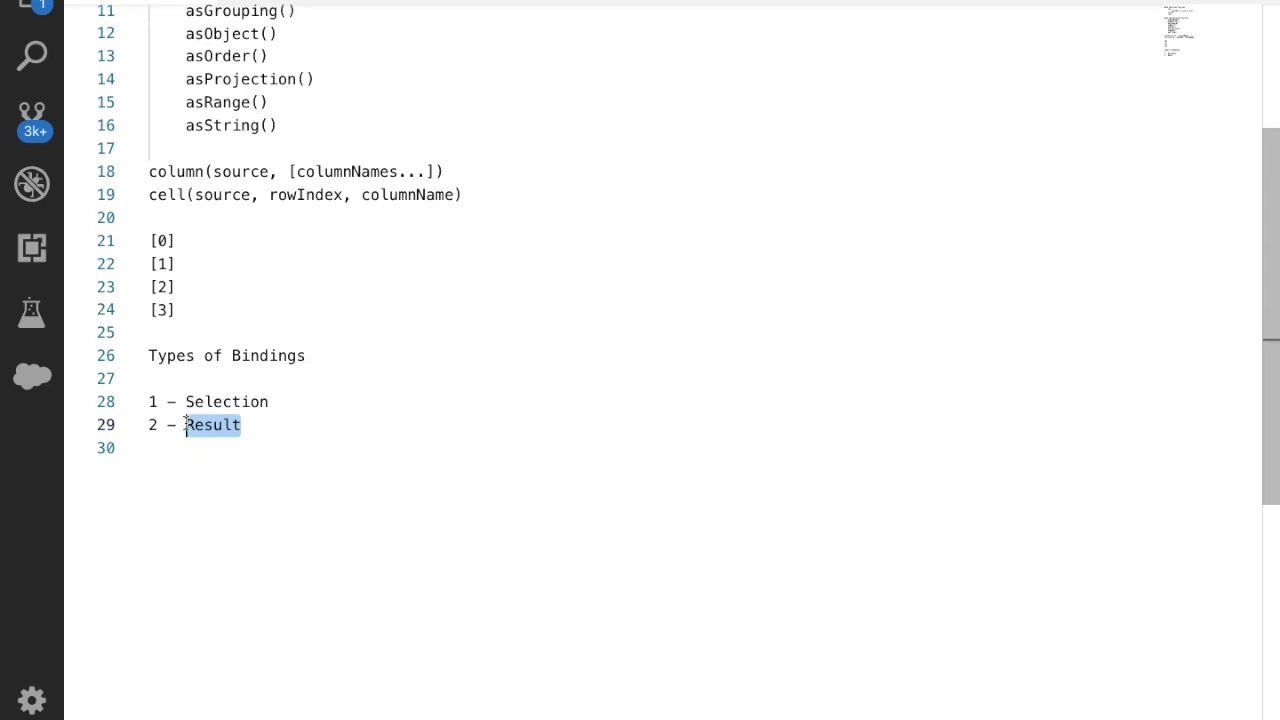
Step: Add indented lines 'Step1 - Top 10 Prod' and 'Setp2 - Sum Of ( Result Bindings'
key(End)
key(Return)
key(Tab)
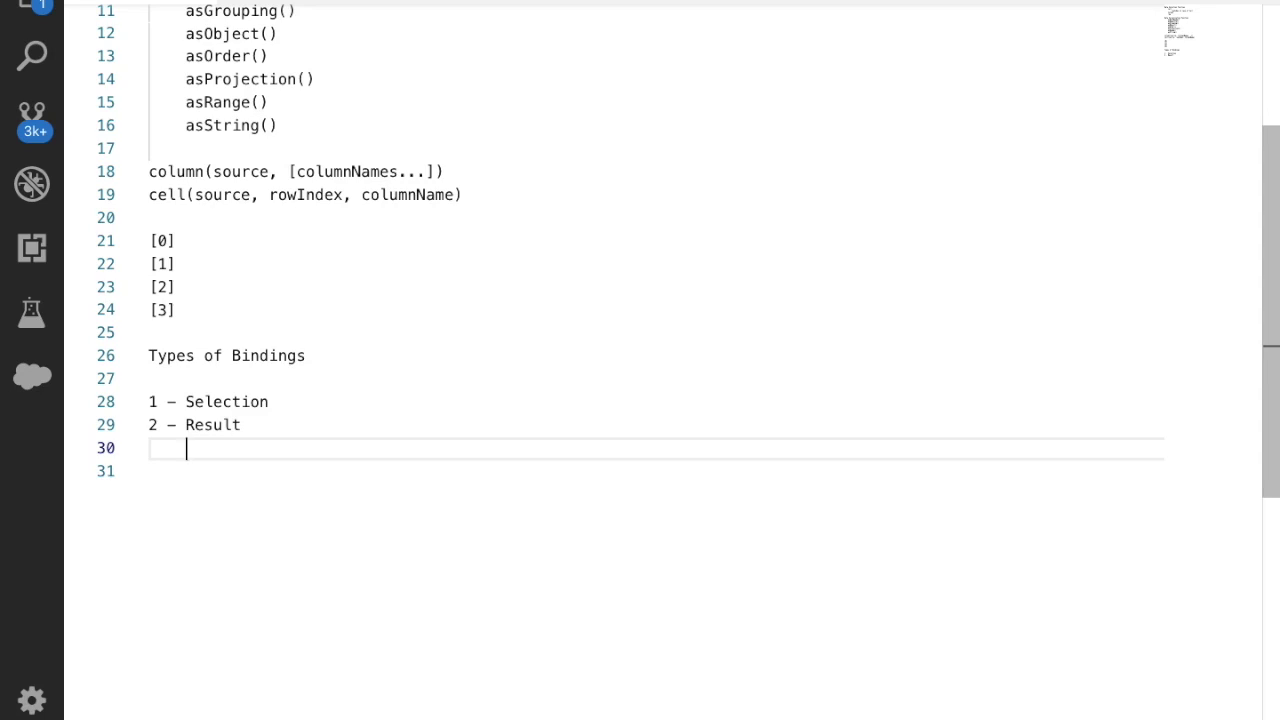
key(Return)
text(S)
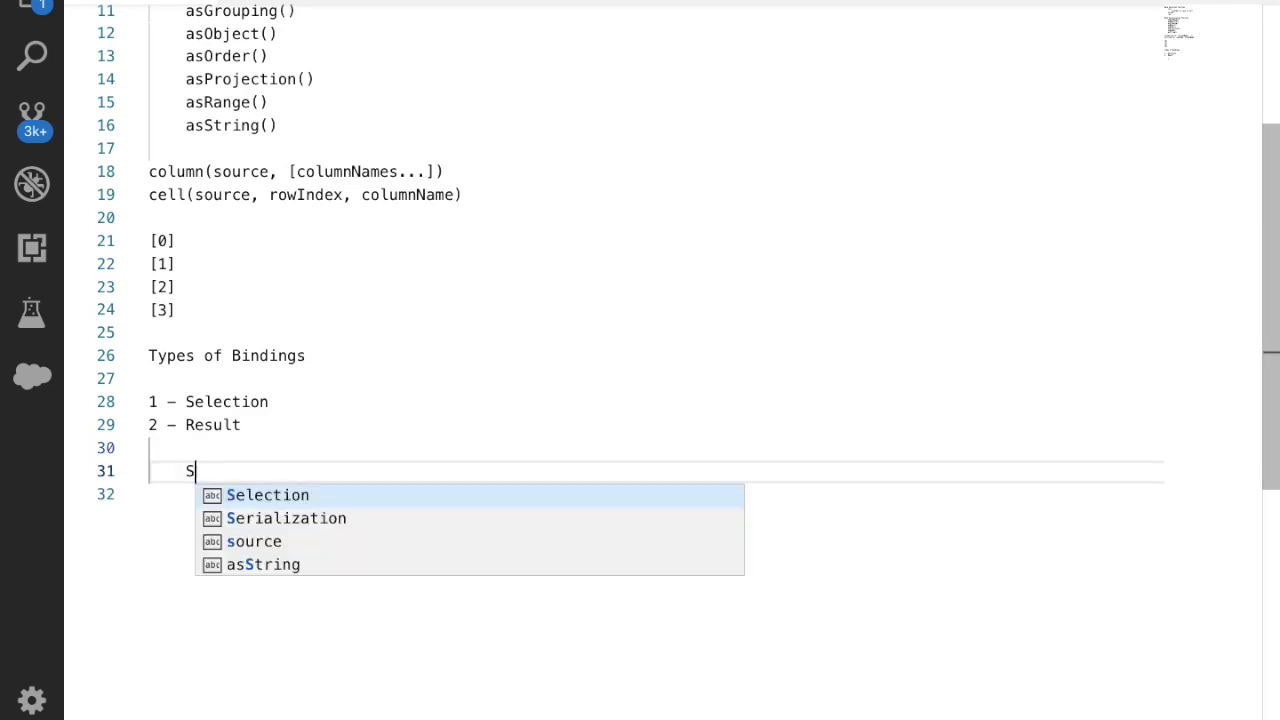
text(tep1 - Top 10 Prod)
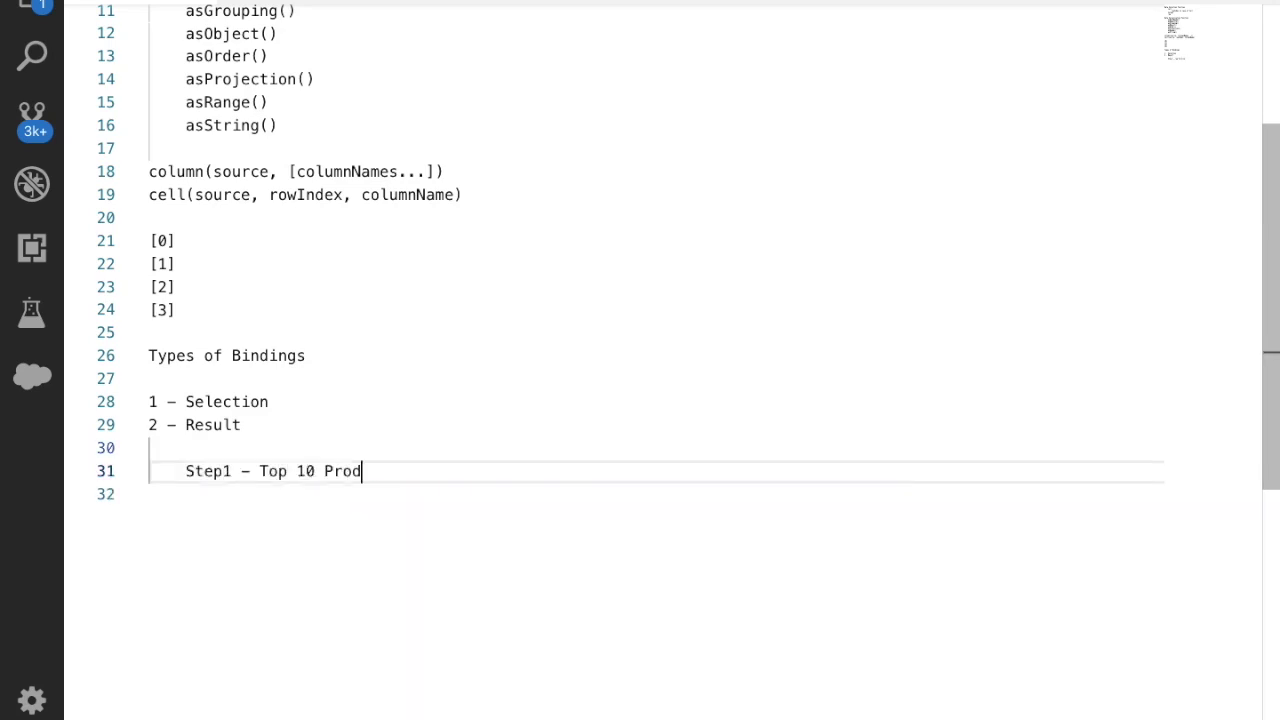
key(Return)
text(Setp2 - )
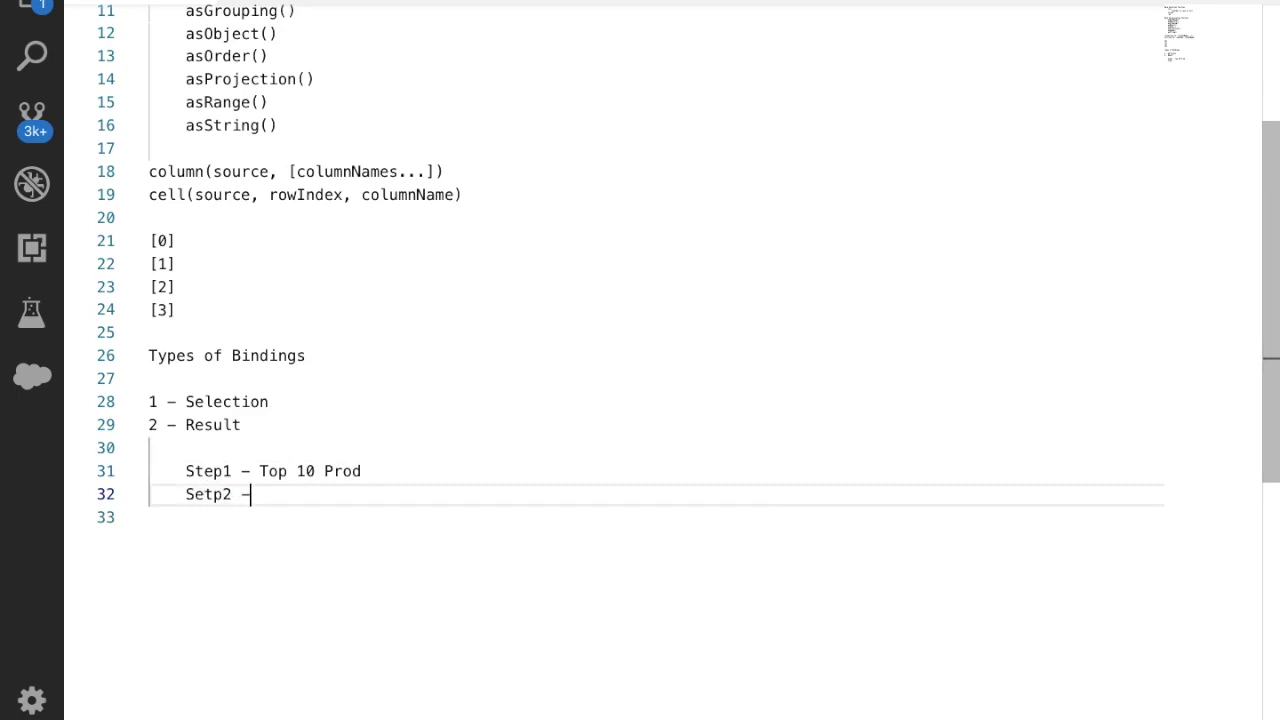
text(Sum Of)
drag(260, 471, 364, 468)
click(332, 494)
text(( Result)
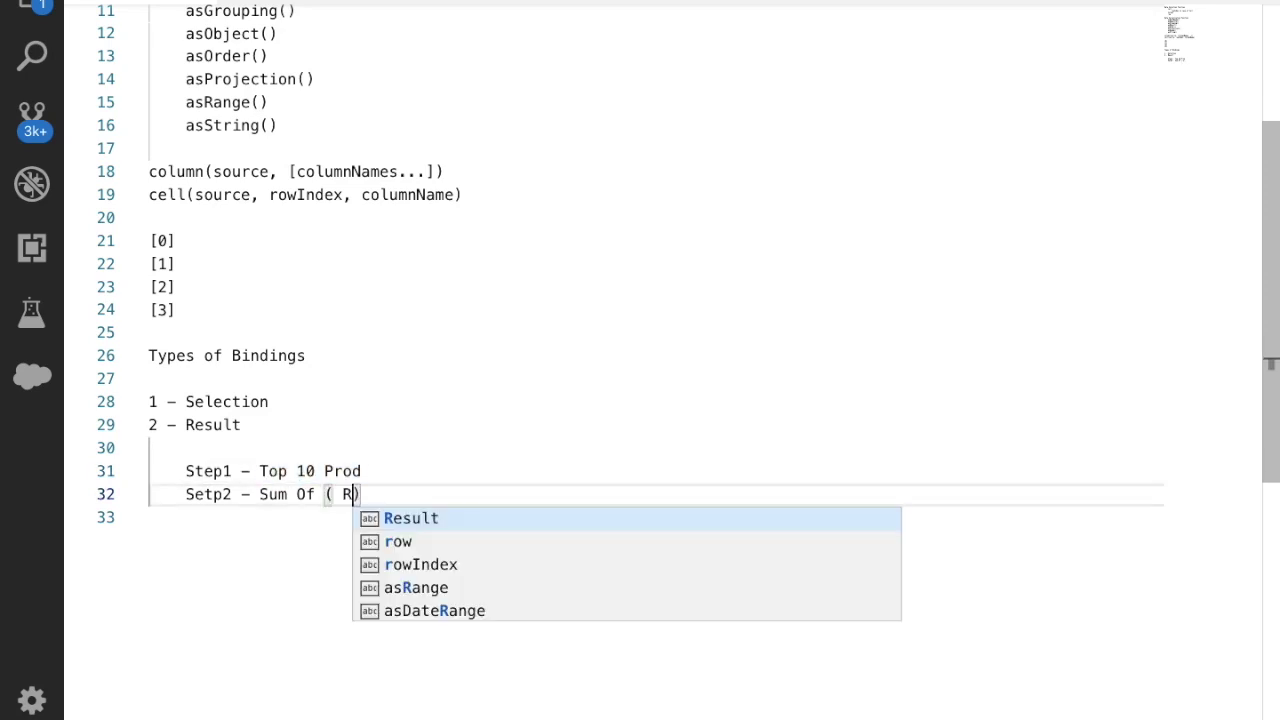
text( Bindings)
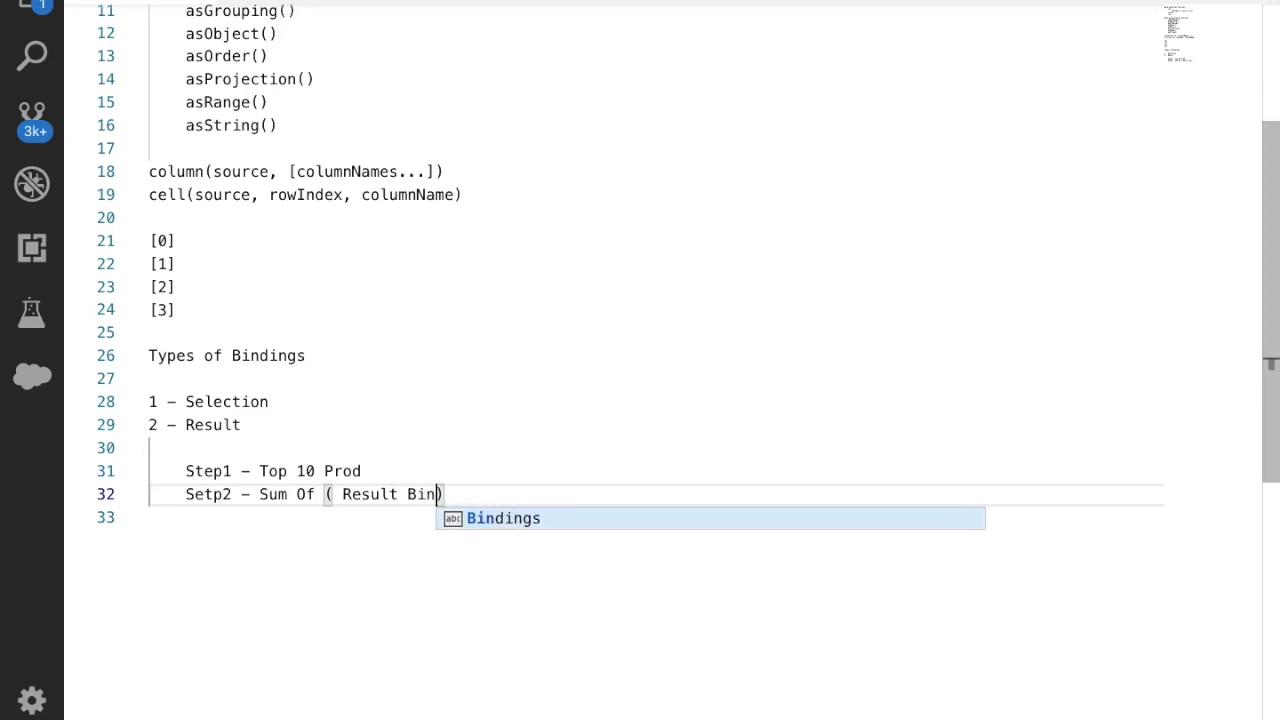
click(529, 526)
Step: Delete the blank first line of the notes and return to the Einstein Analytics lens
scroll(529, 526, up, 3)
drag(500, 685, 157, 27)
click(157, 27)
key(Down)
key(BackSpace)
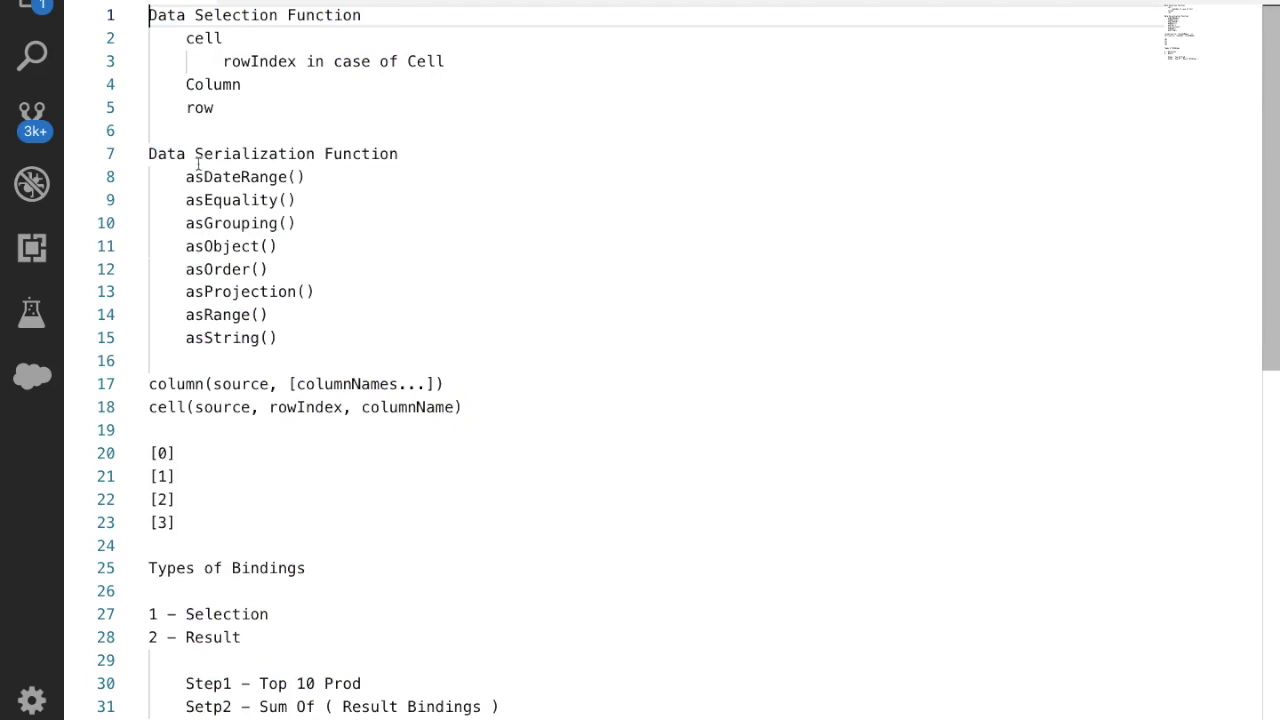
drag(186, 174, 302, 342)
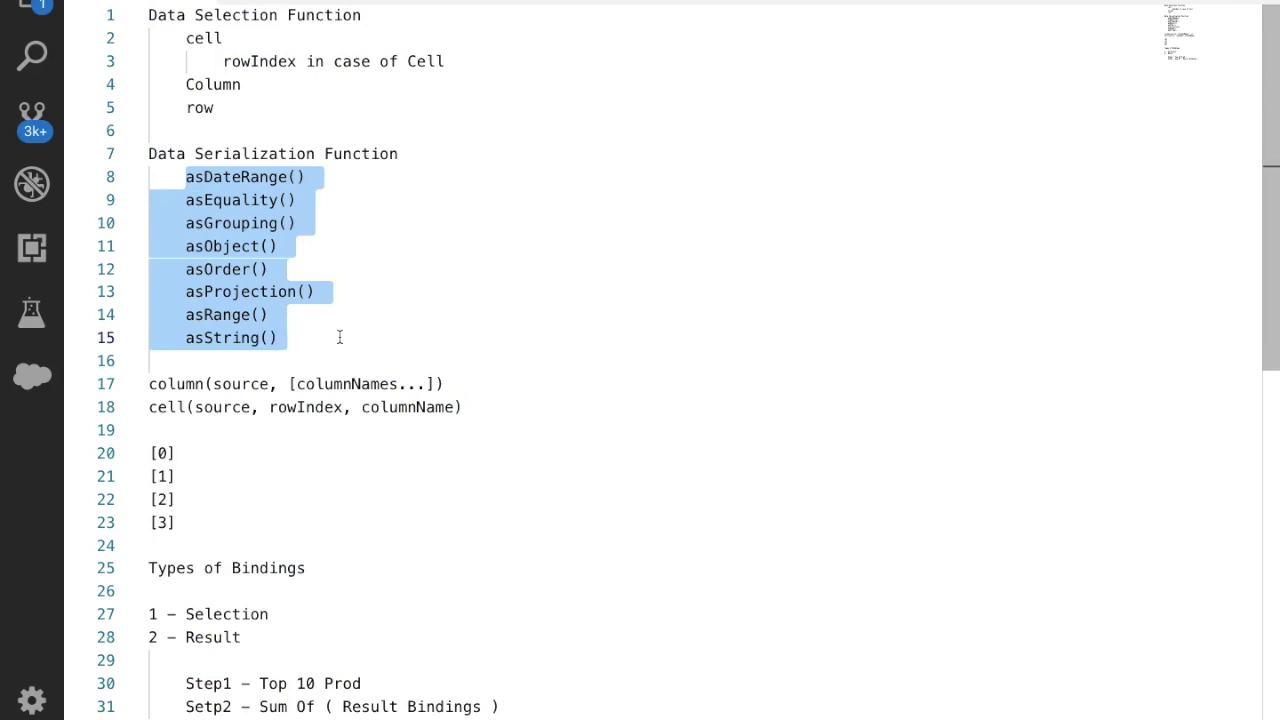
key(ctrl+Right)
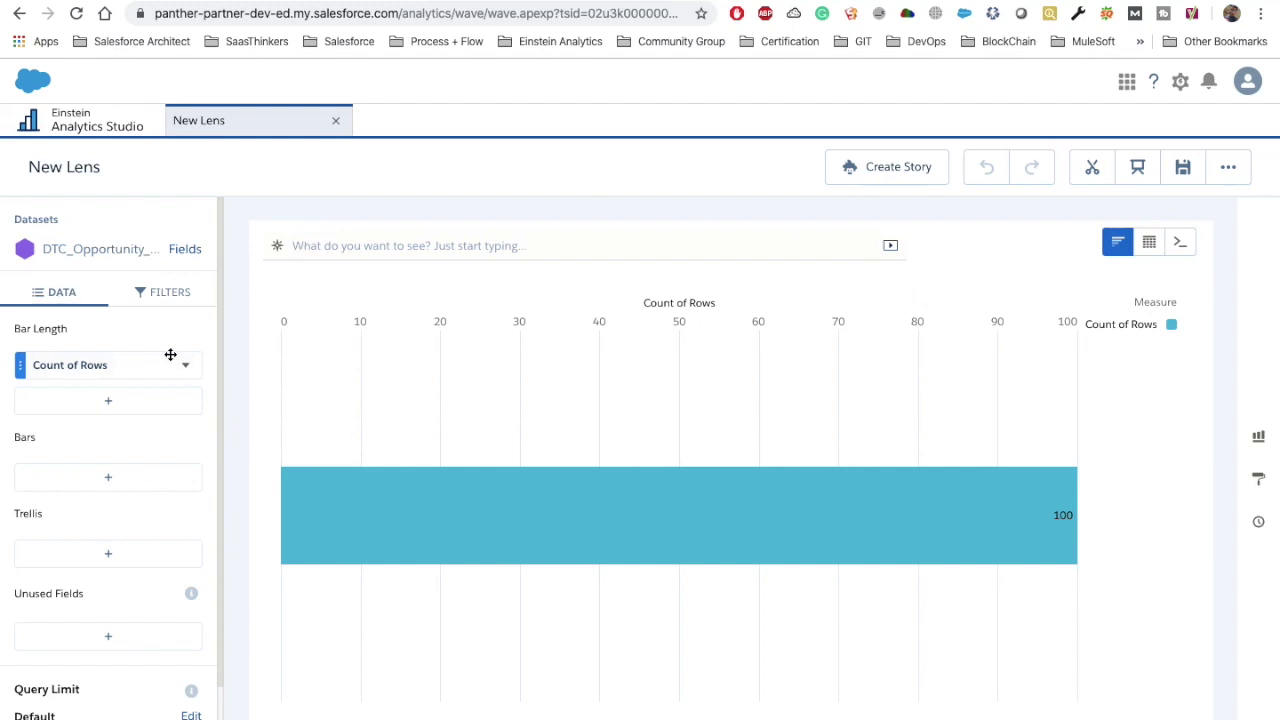
Step: Chart Sum of Amount by Industry as bars, sorted descending
click(129, 366)
mouse_move(240, 402)
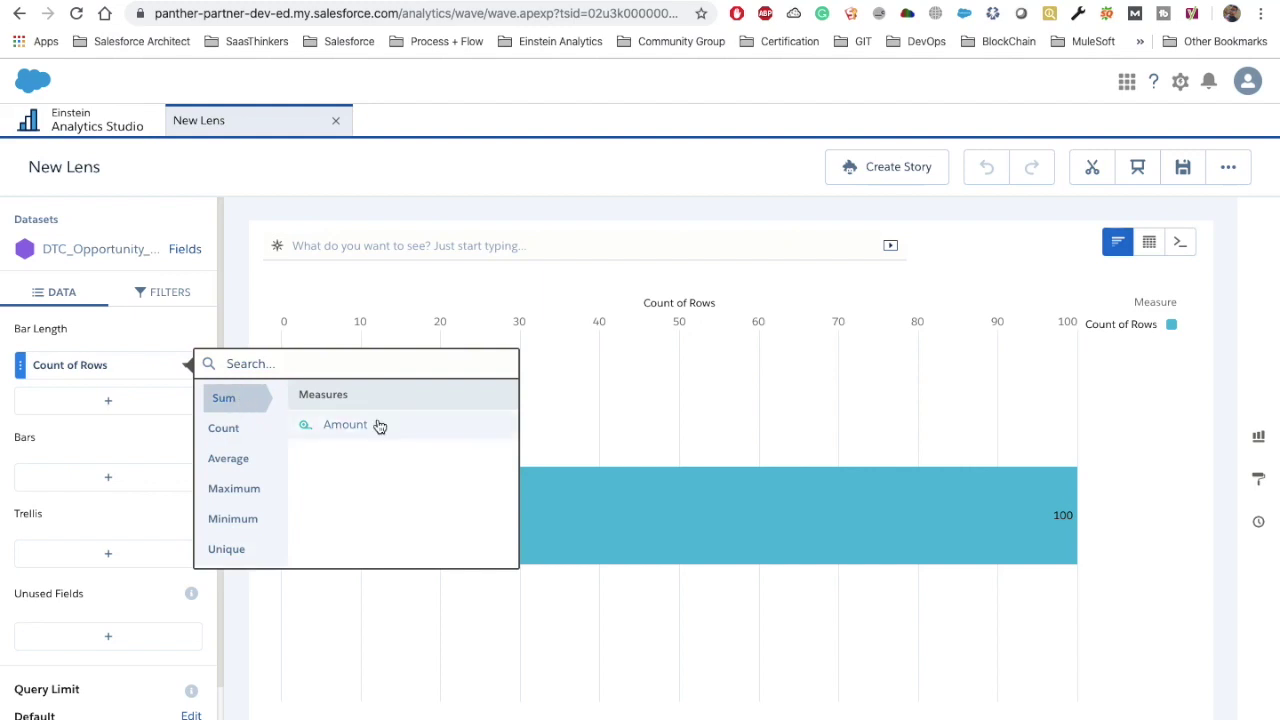
click(345, 425)
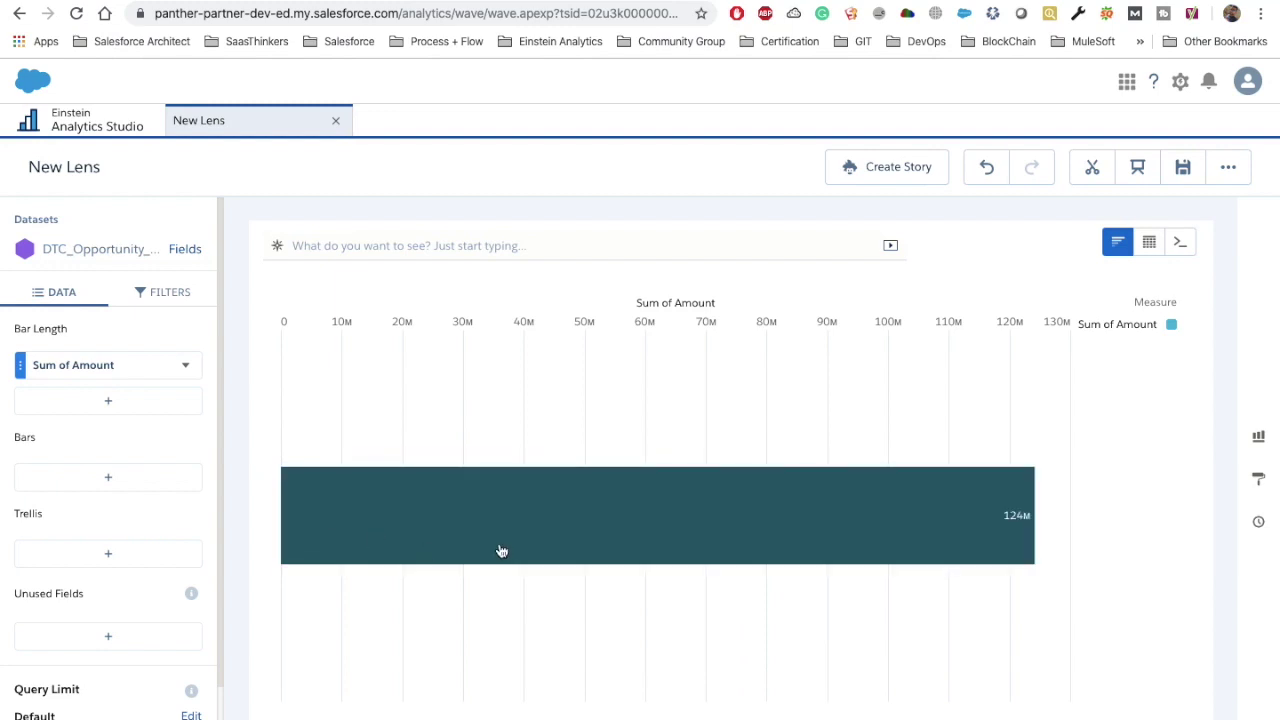
click(104, 484)
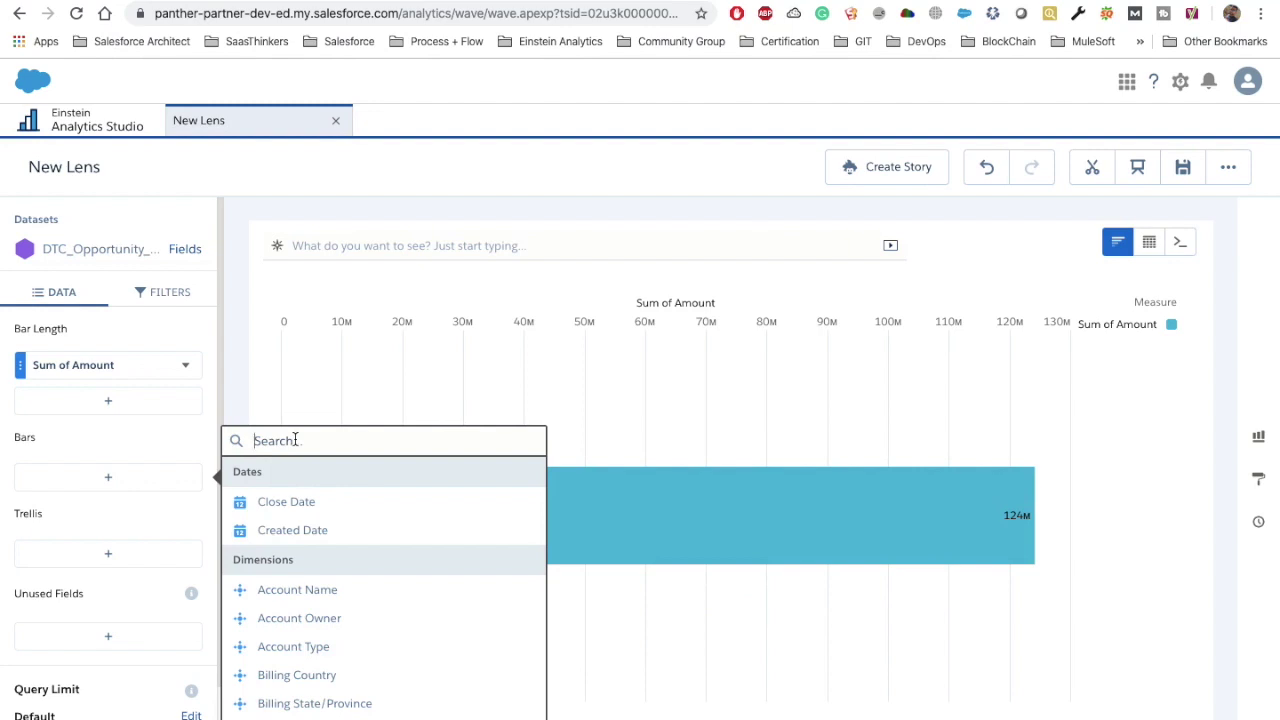
text(Ind)
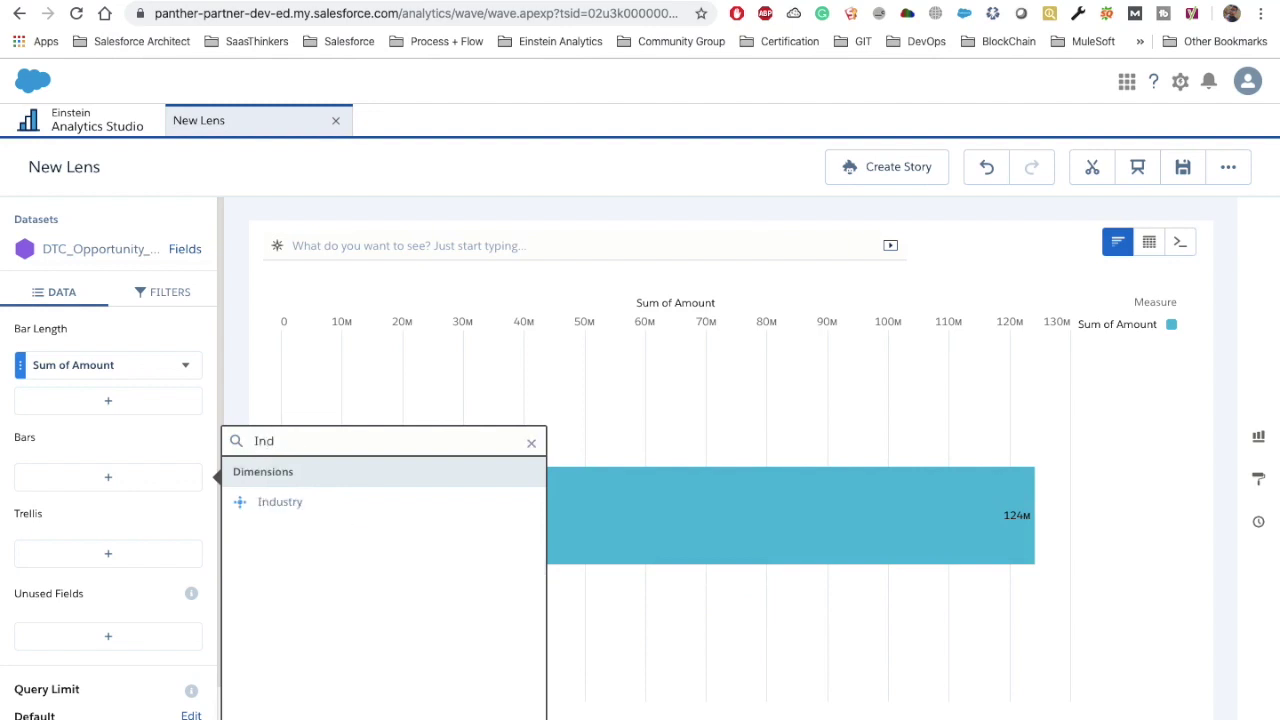
click(277, 512)
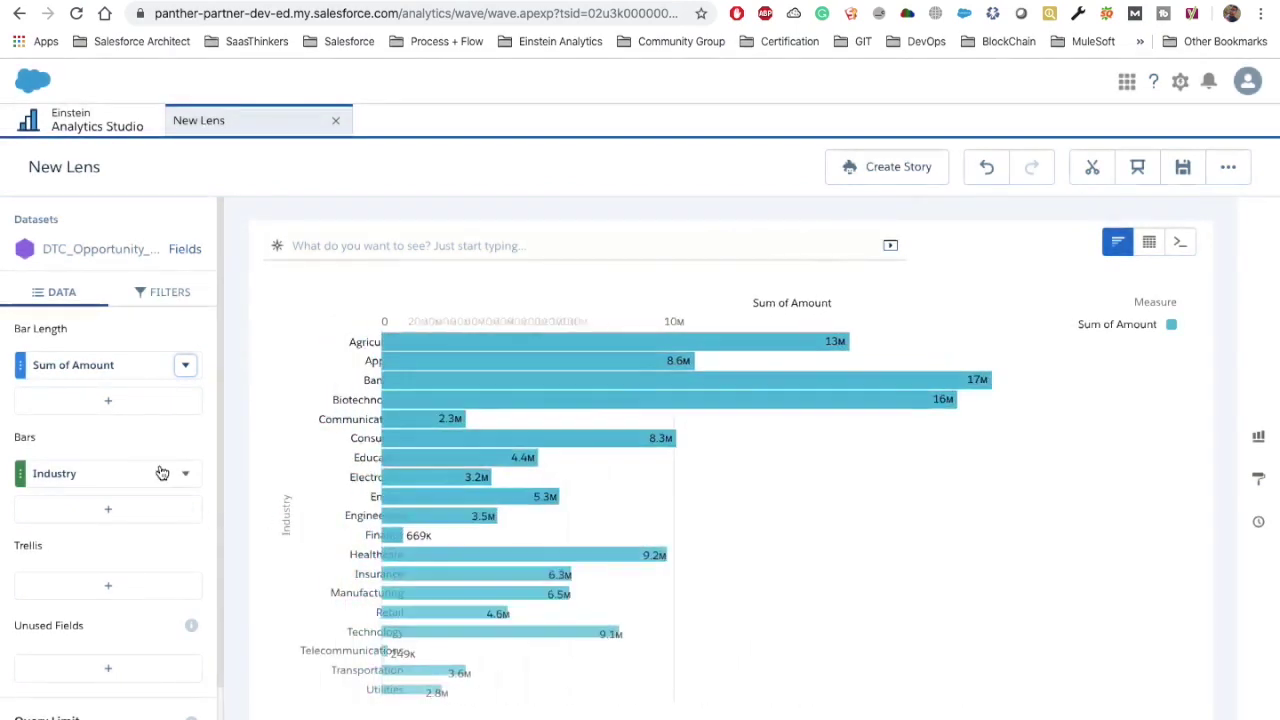
click(181, 370)
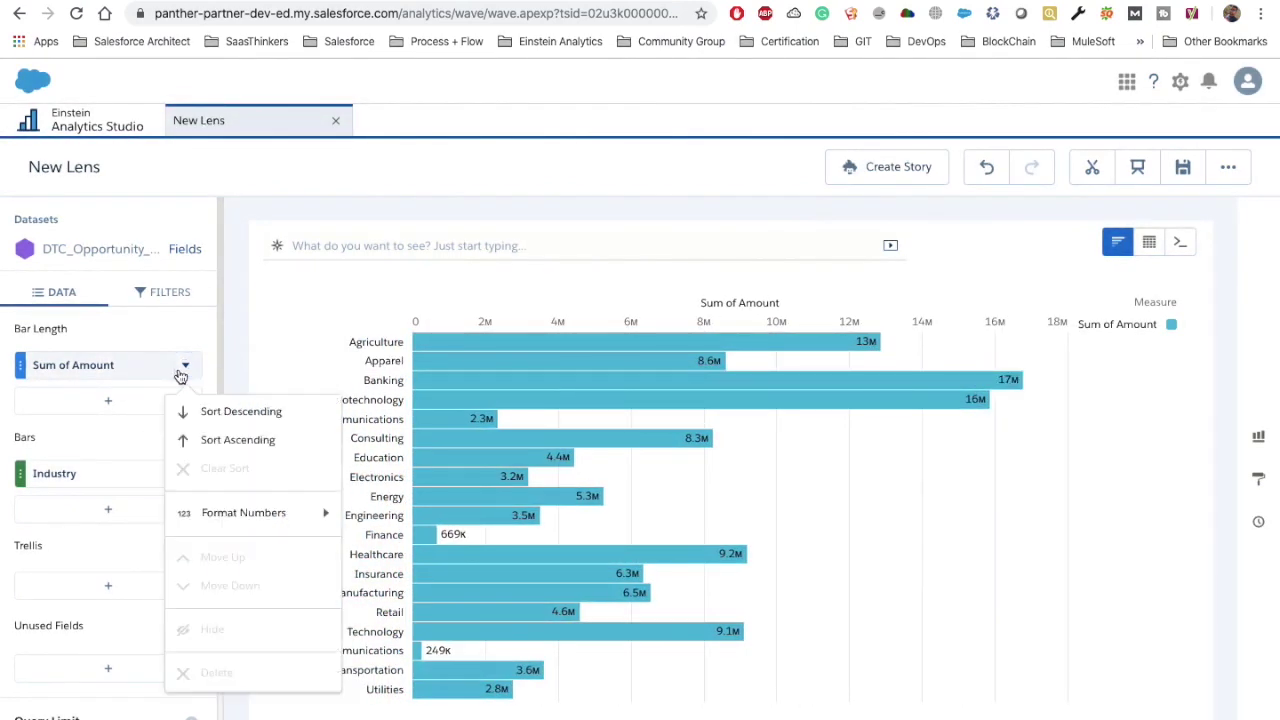
click(263, 411)
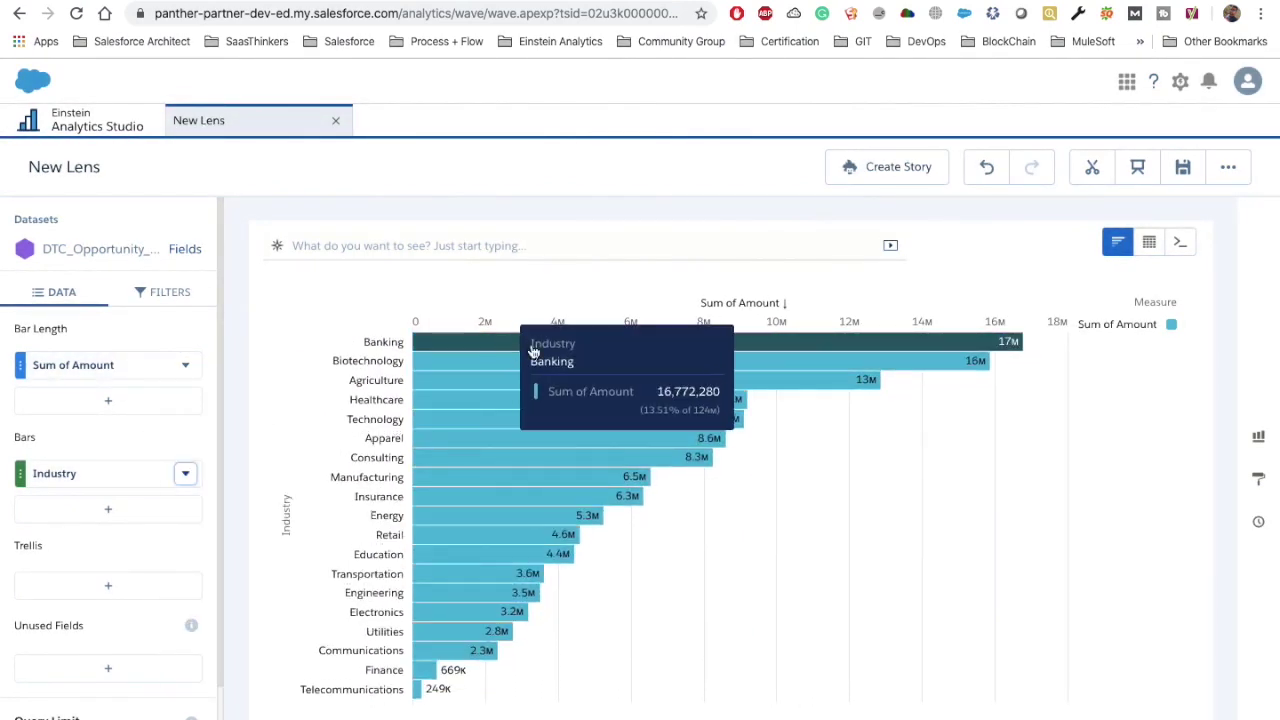
Step: Clip the query to a new dashboard with the label AmountByIndustry
mouse_move(935, 350)
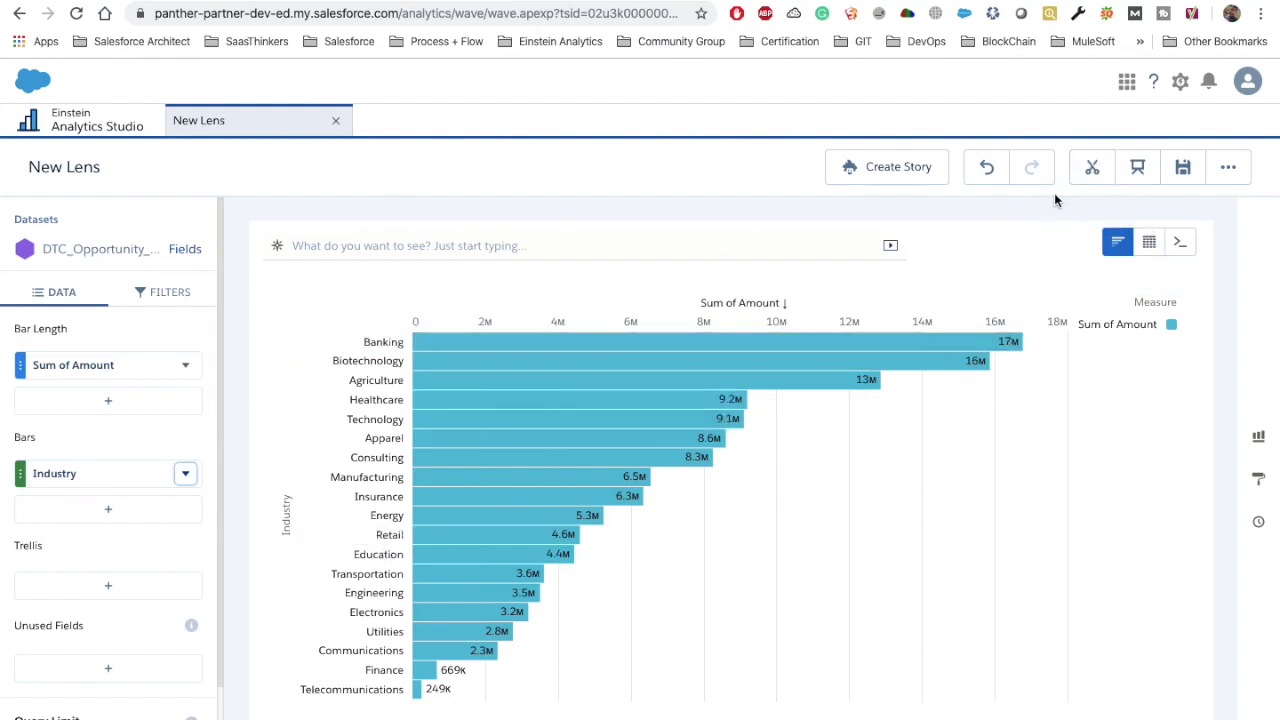
click(1092, 170)
text(In)
key(BackSpace)
key(BackSpace)
text(Amo)
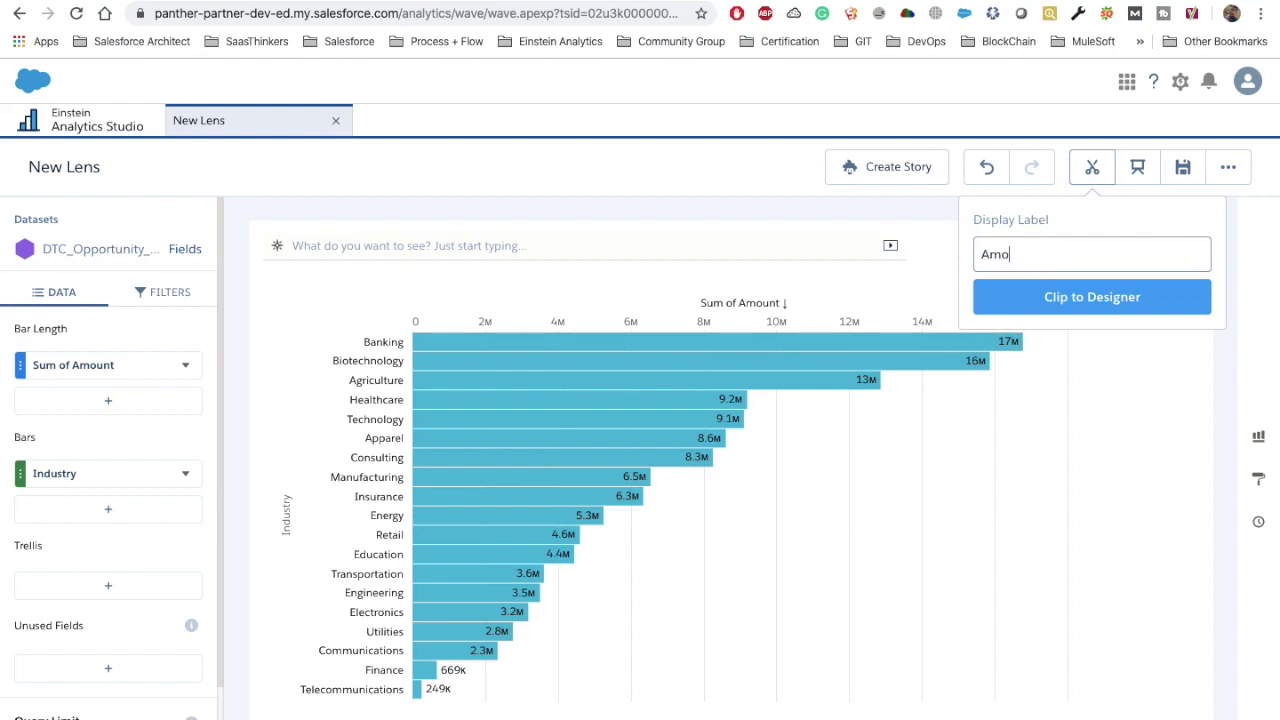
text(untByIndustry)
click(1072, 299)
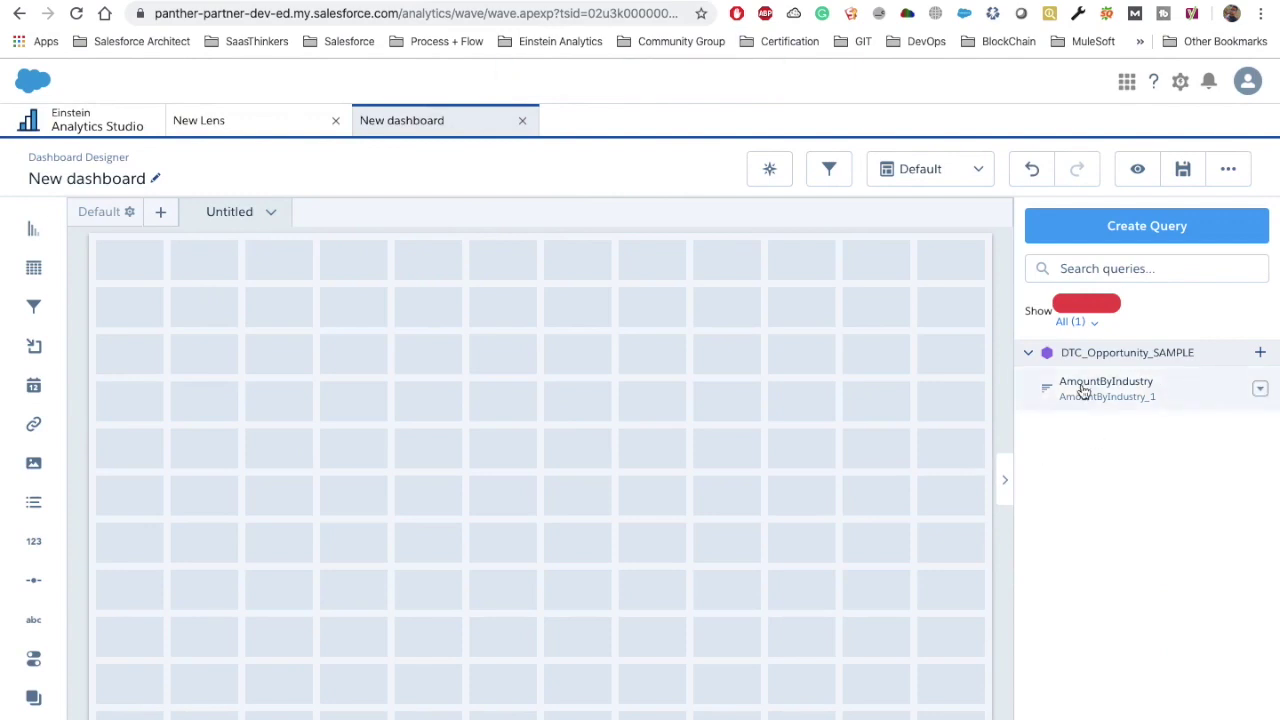
Step: Place the enlarged AmountByIndustry chart one row down, with a Toggle widget top-left
drag(1137, 397, 330, 420)
drag(311, 466, 500, 598)
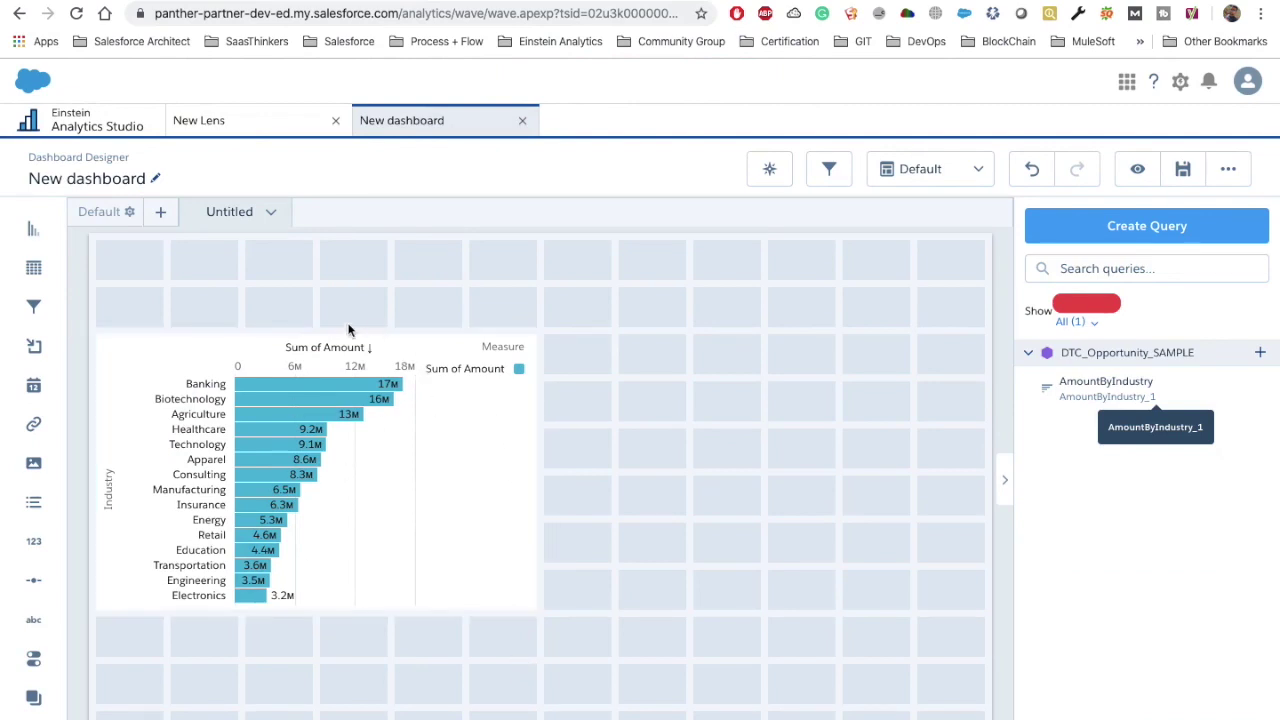
click(284, 434)
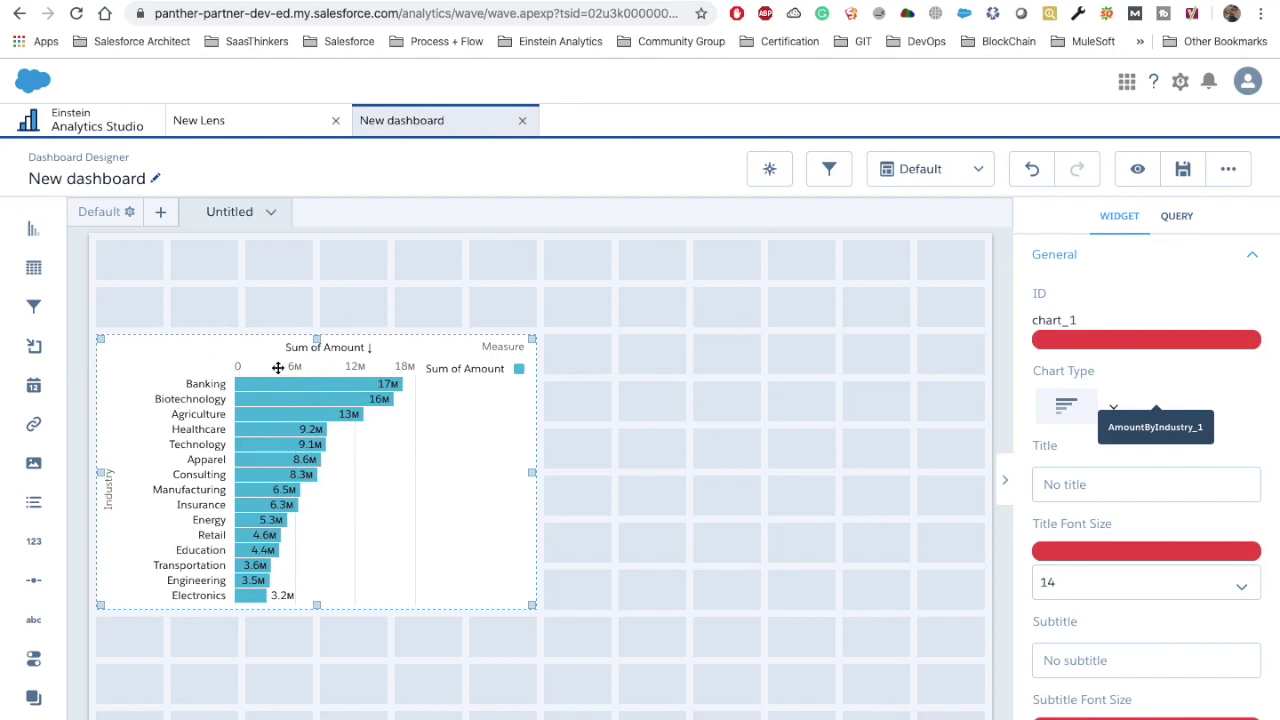
click(730, 387)
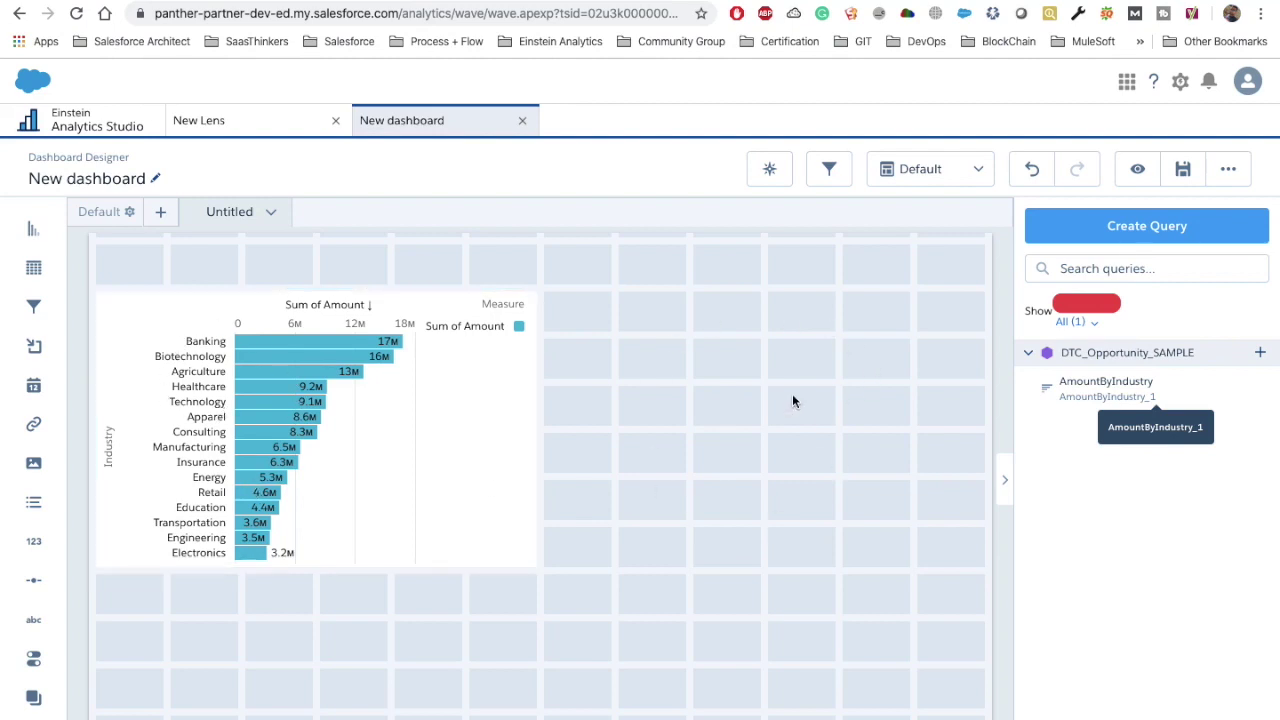
scroll(792, 400, down, 1)
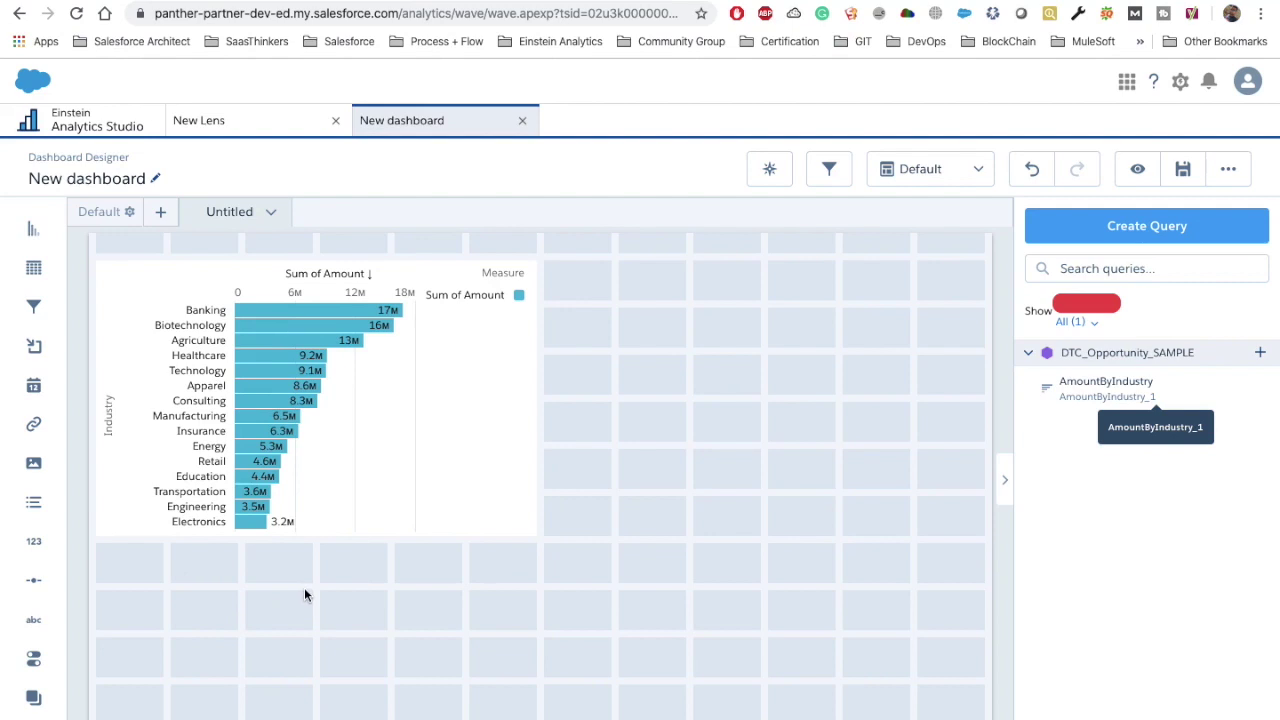
scroll(305, 595, up, 2)
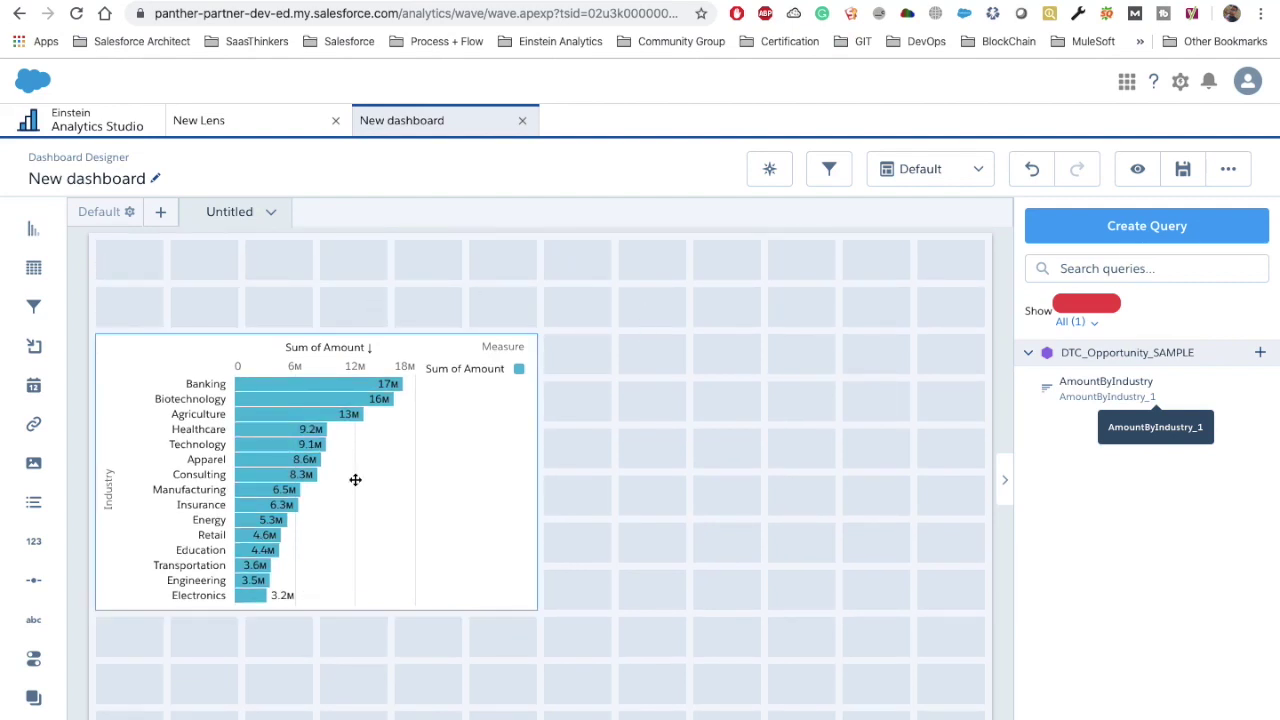
drag(337, 404, 339, 459)
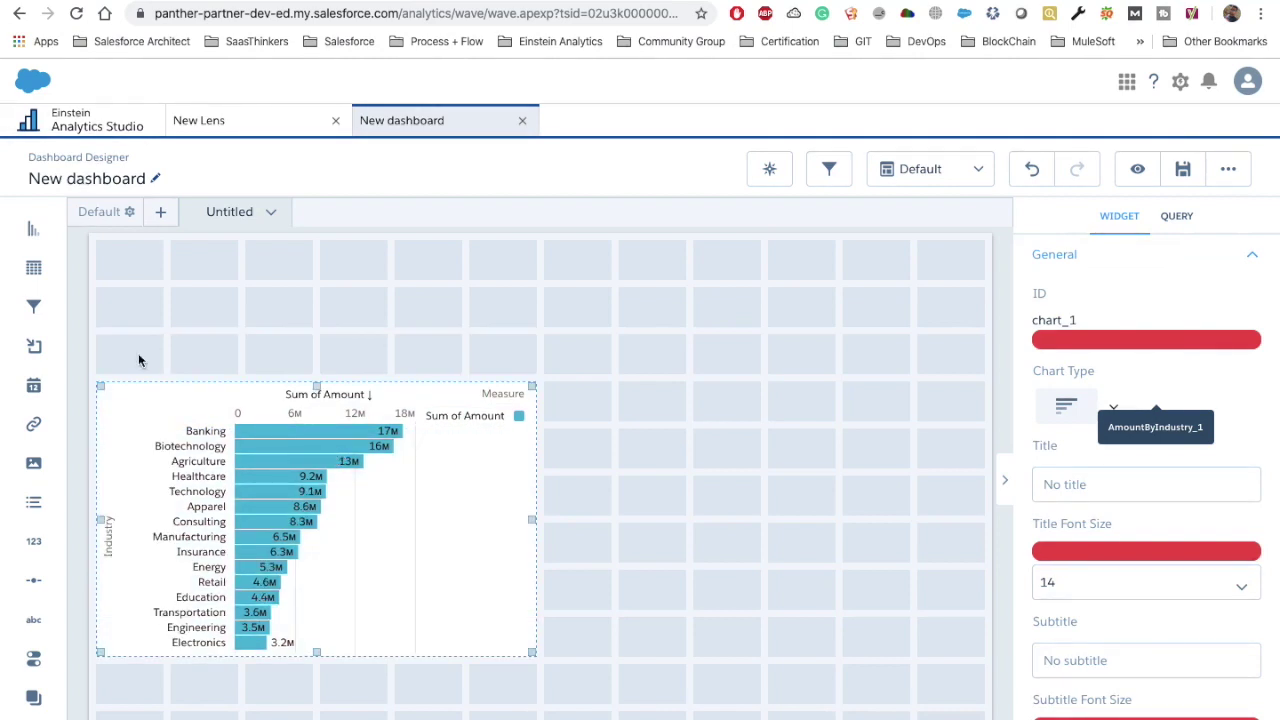
drag(34, 660, 125, 336)
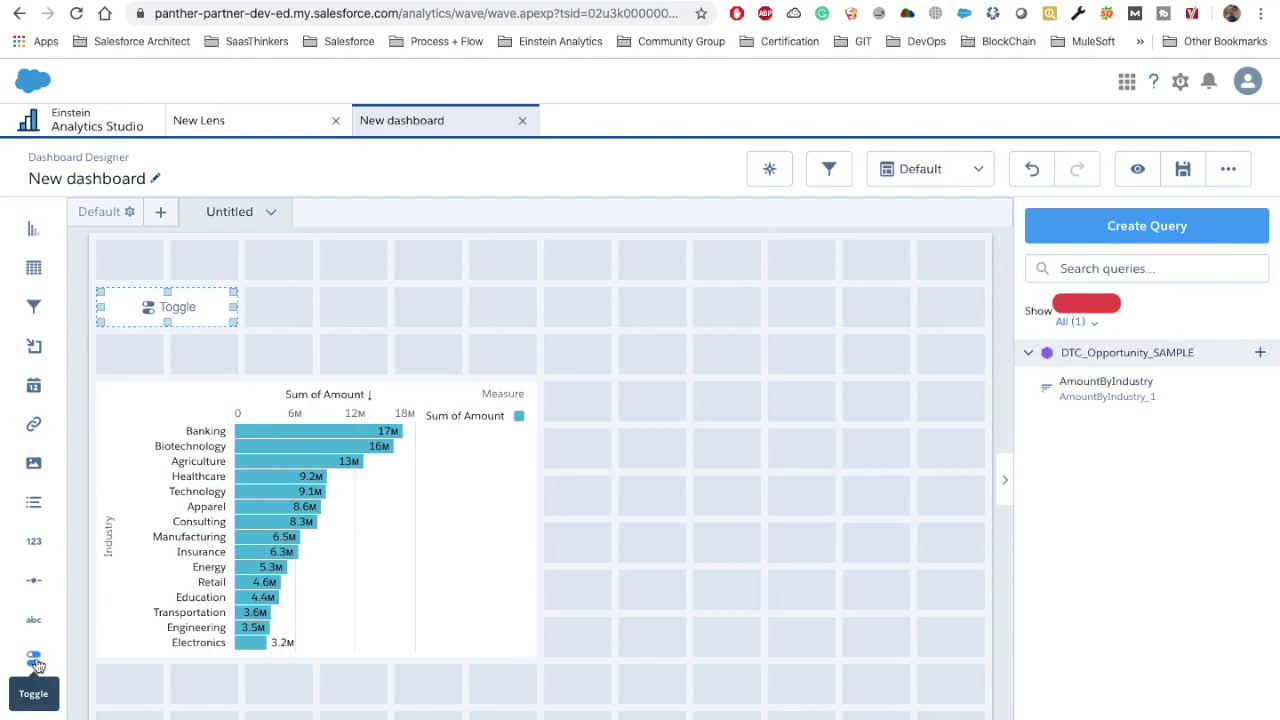
Step: Stretch the toggle to about five grid cells and create a custom query as its dataset
drag(234, 308, 400, 311)
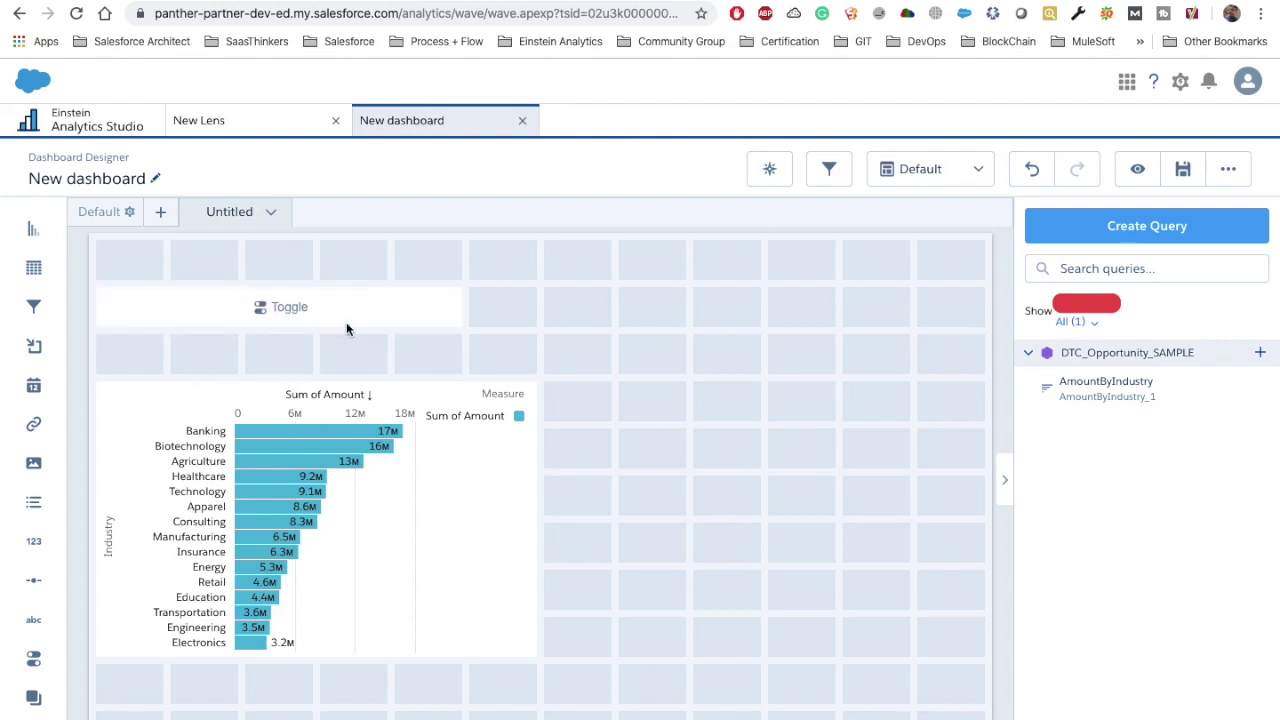
click(275, 316)
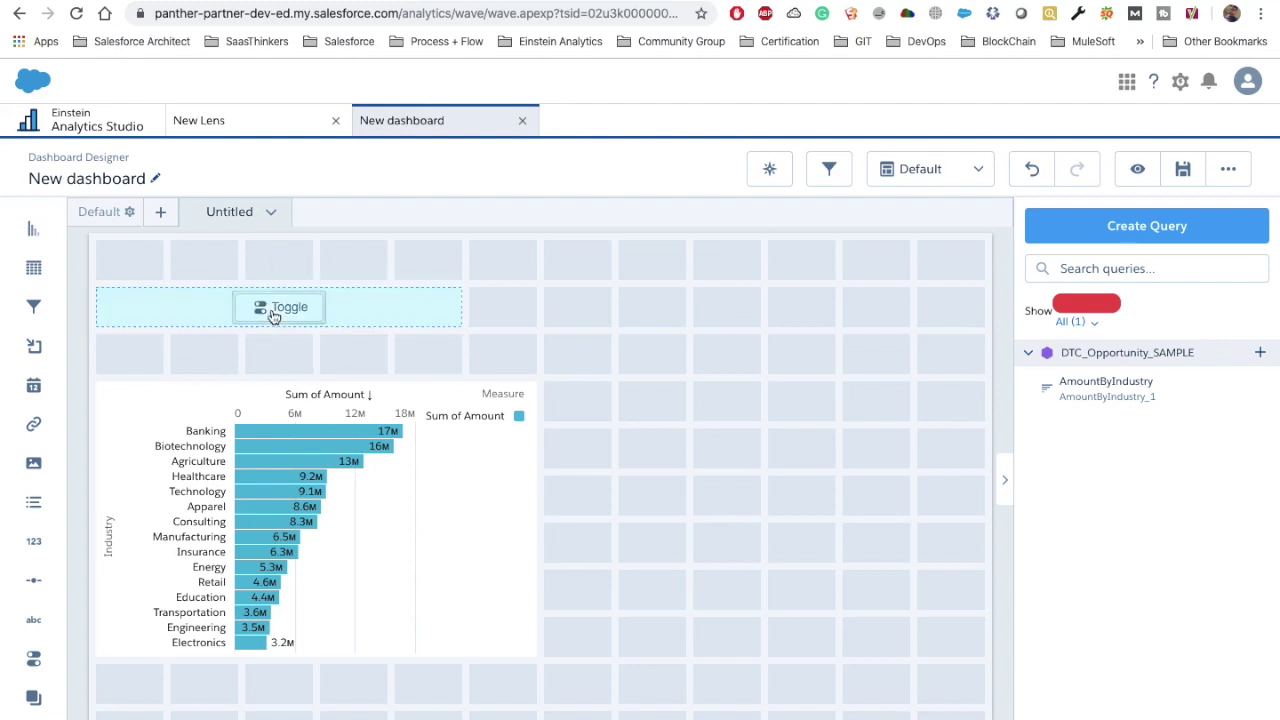
click(272, 311)
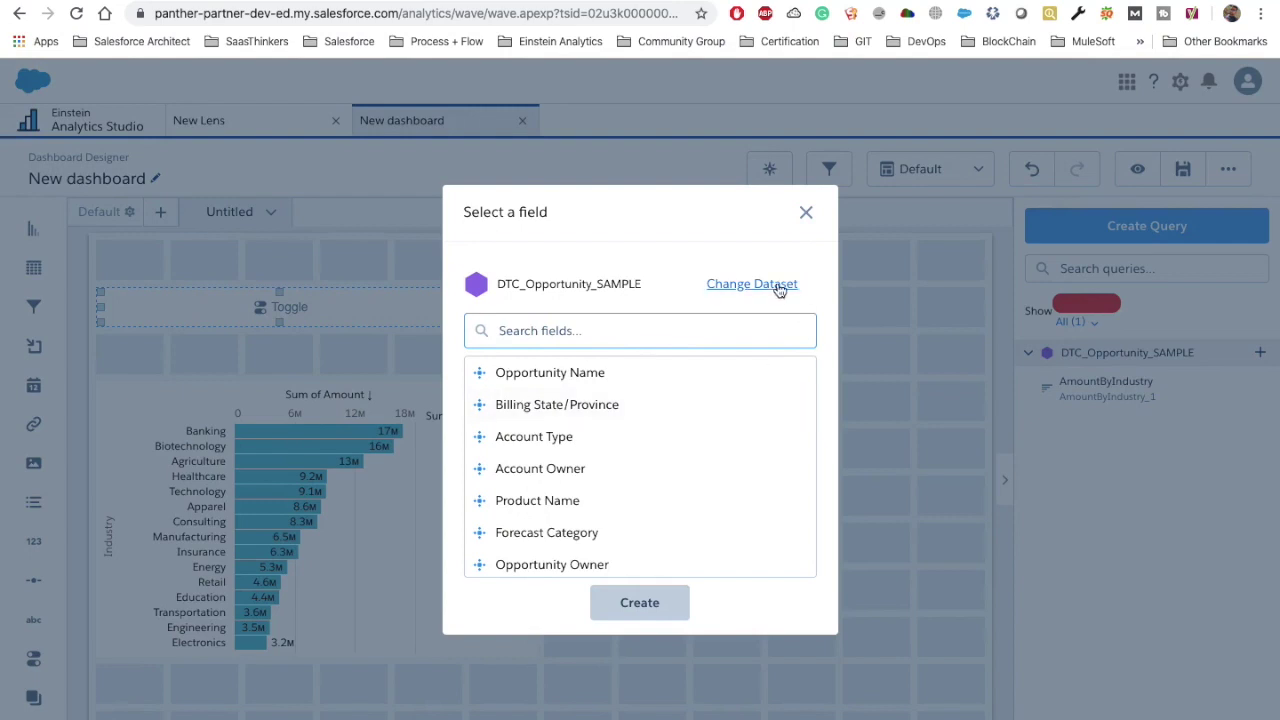
click(778, 287)
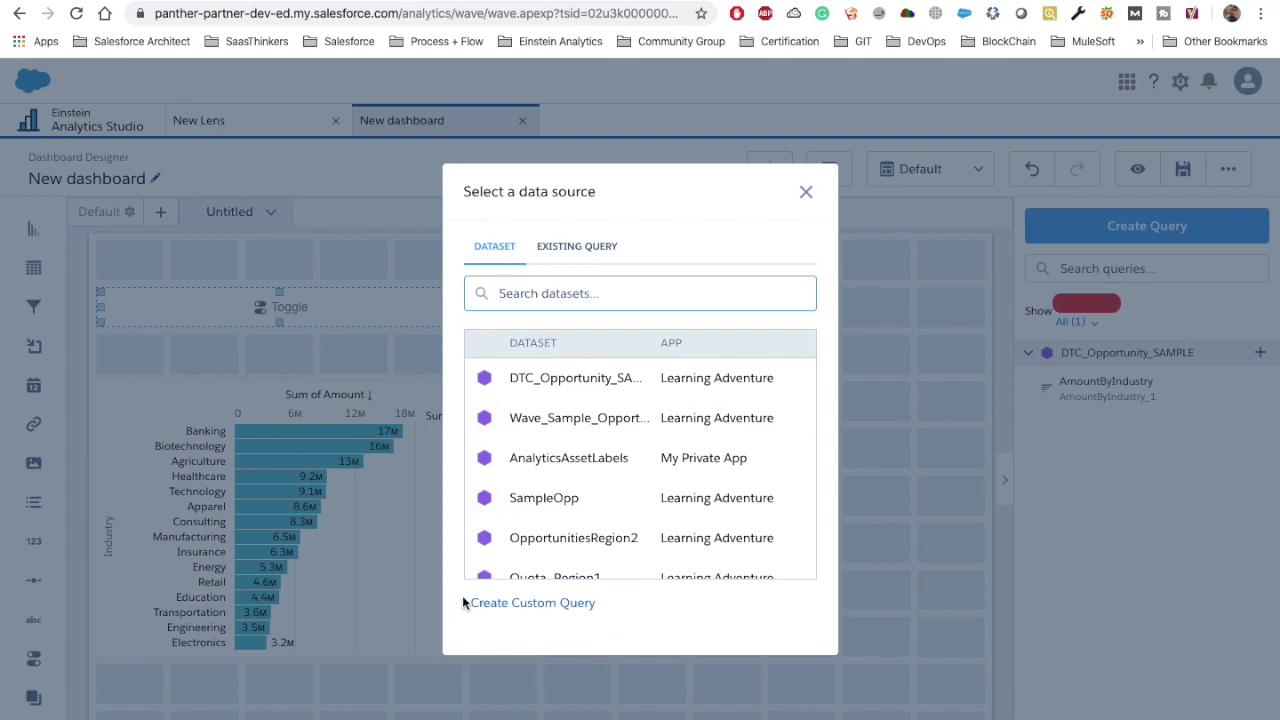
click(536, 604)
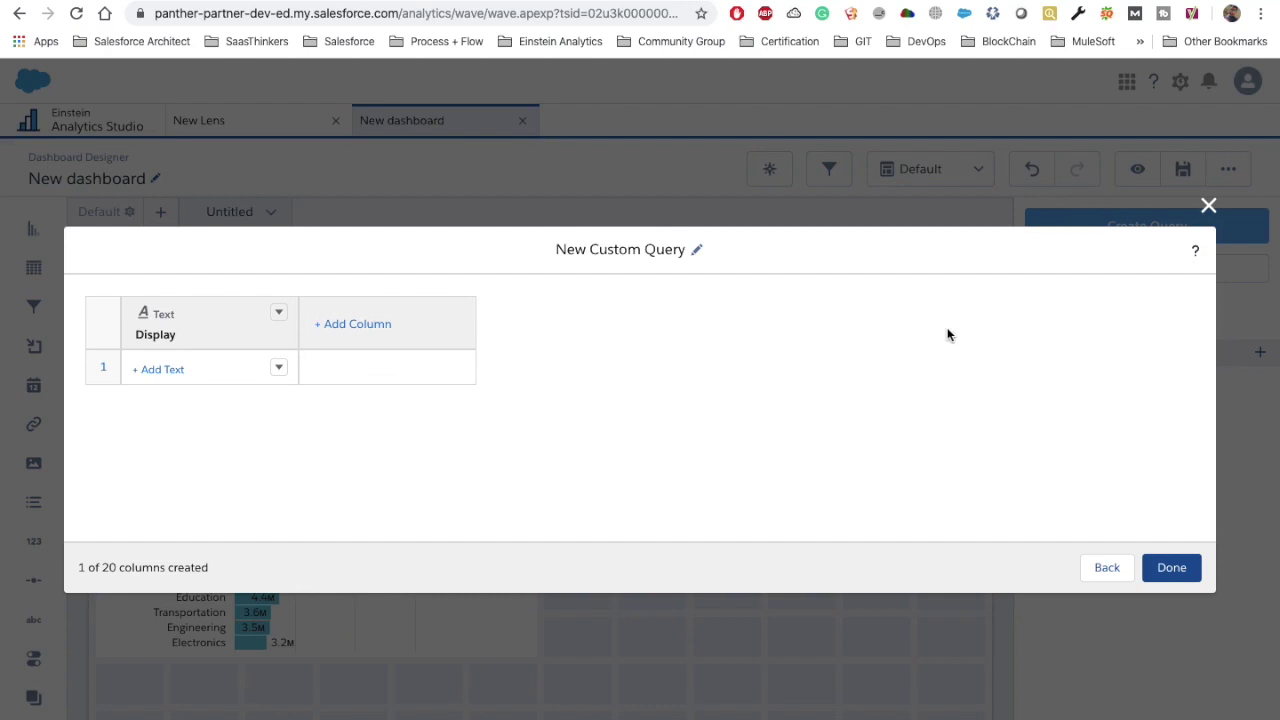
Step: Rename the Display column label to lowercase 'display'
click(278, 312)
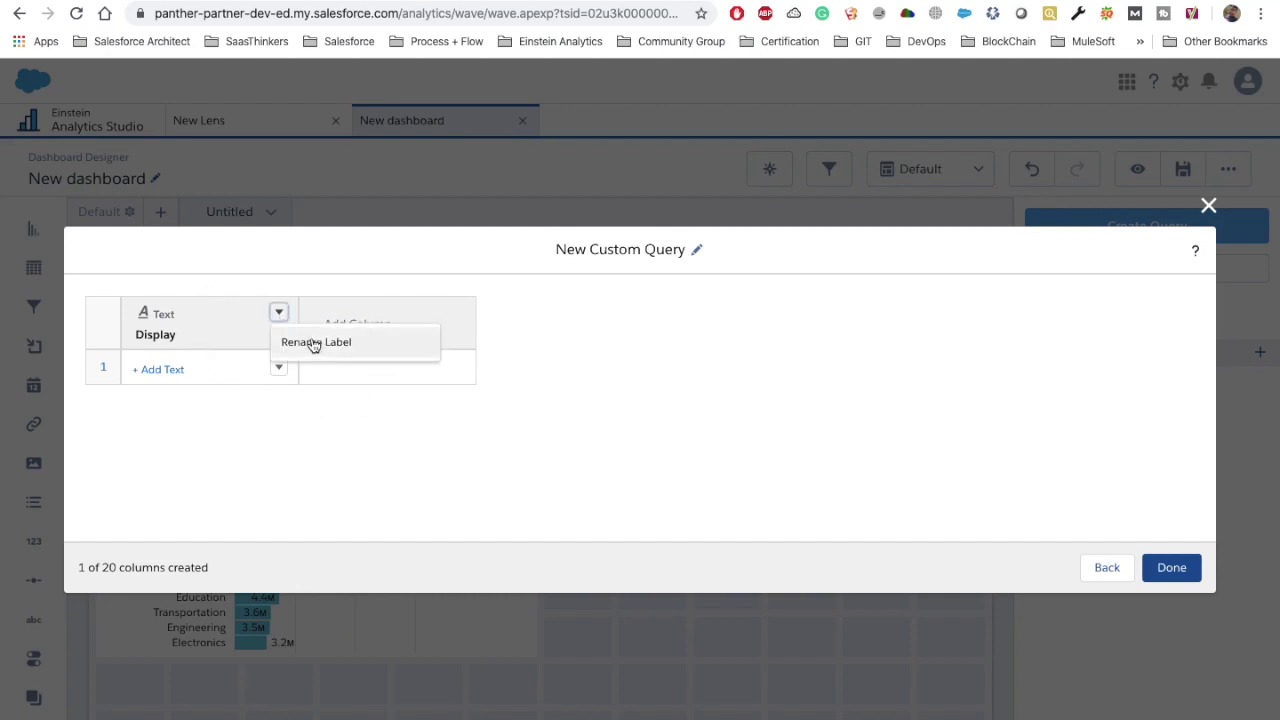
click(306, 340)
click(160, 320)
key(BackSpace)
text(d)
click(217, 352)
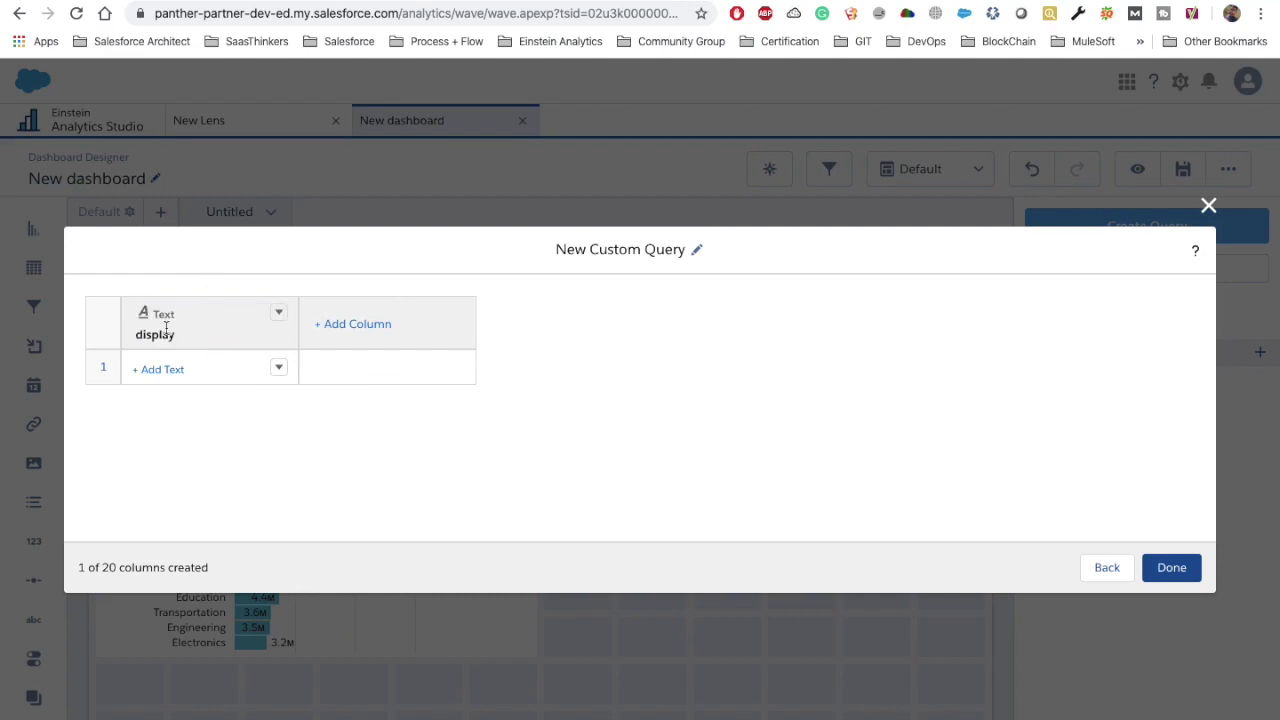
Step: Enter display rows Industry, Account Type and Product Family
click(166, 369)
text(Industry)
key(Return)
click(237, 401)
text(Account Type)
key(Return)
click(180, 448)
text(P)
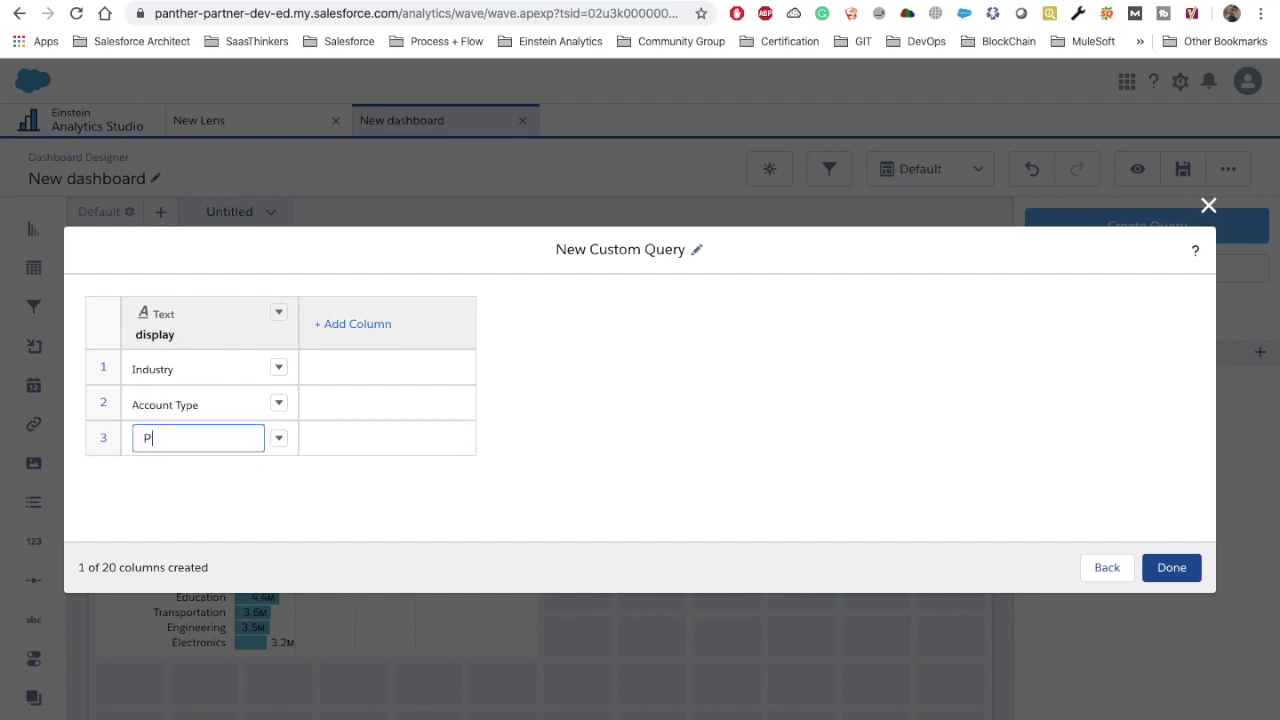
text(roduct Family)
key(Return)
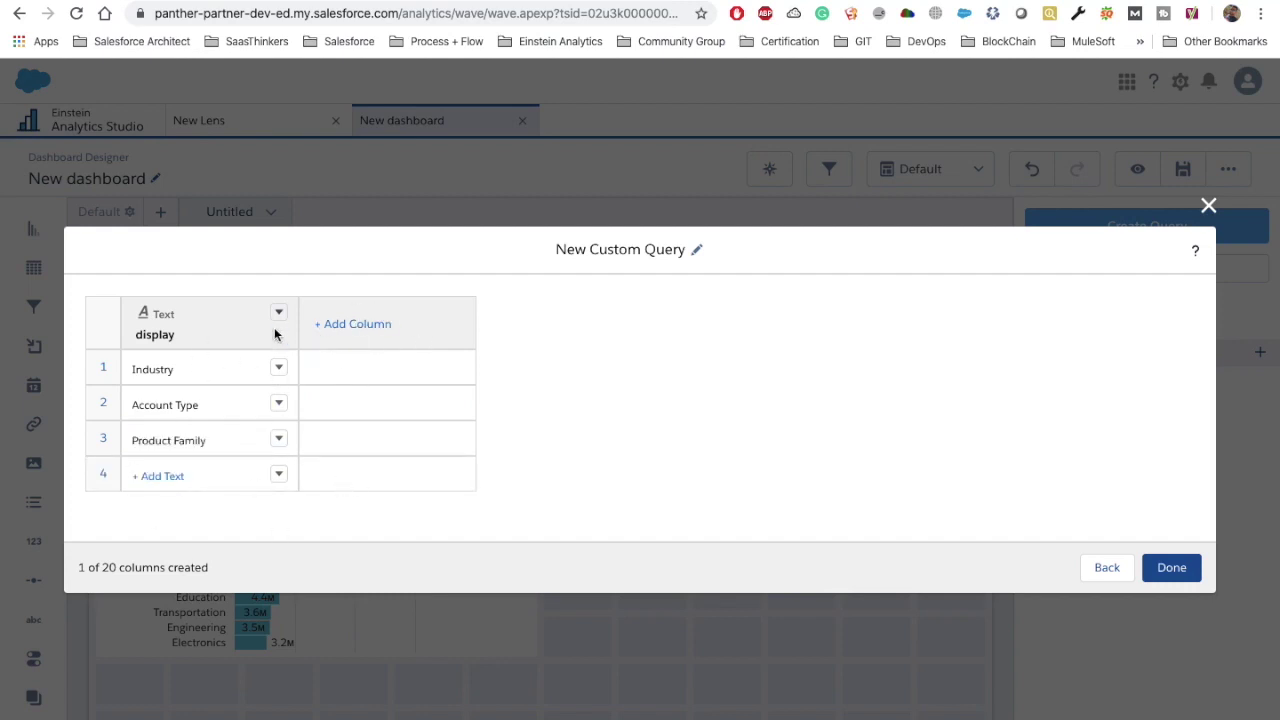
click(353, 334)
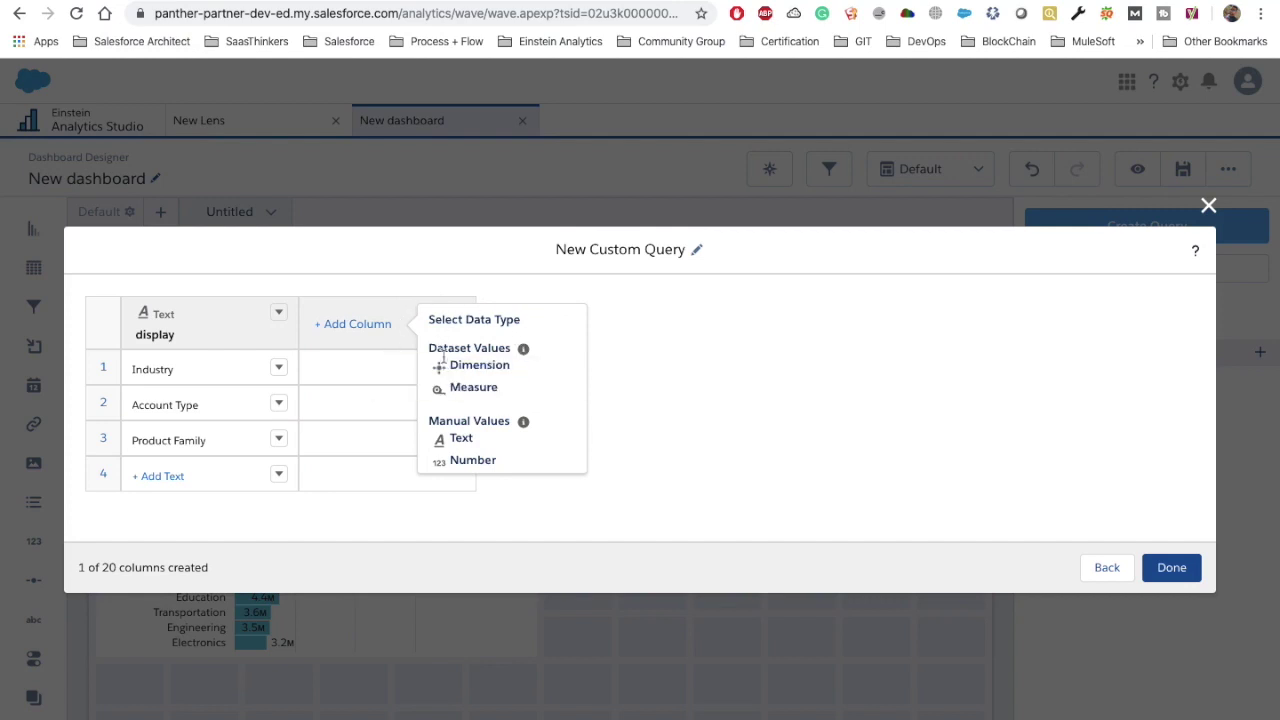
Step: Make the new column a DTC_Opportunity_SAMPLE dimension with rows Industry, Account_Type, Product_Family
click(477, 364)
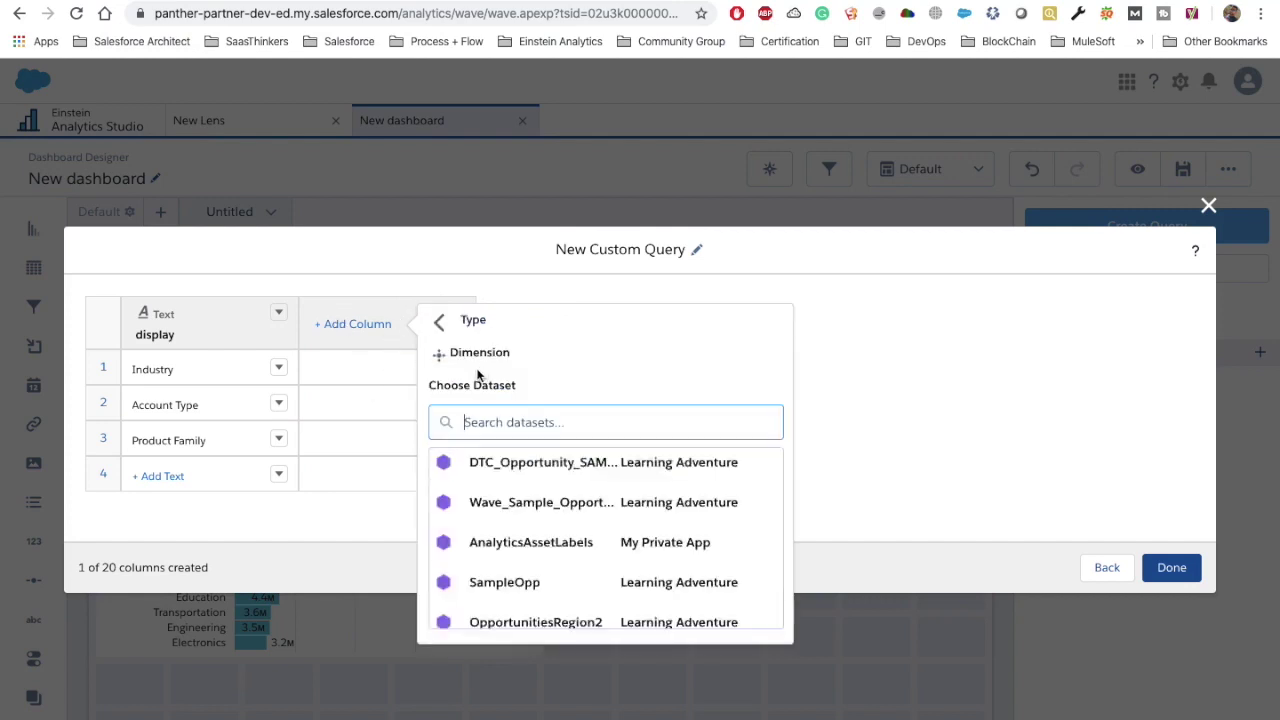
click(528, 463)
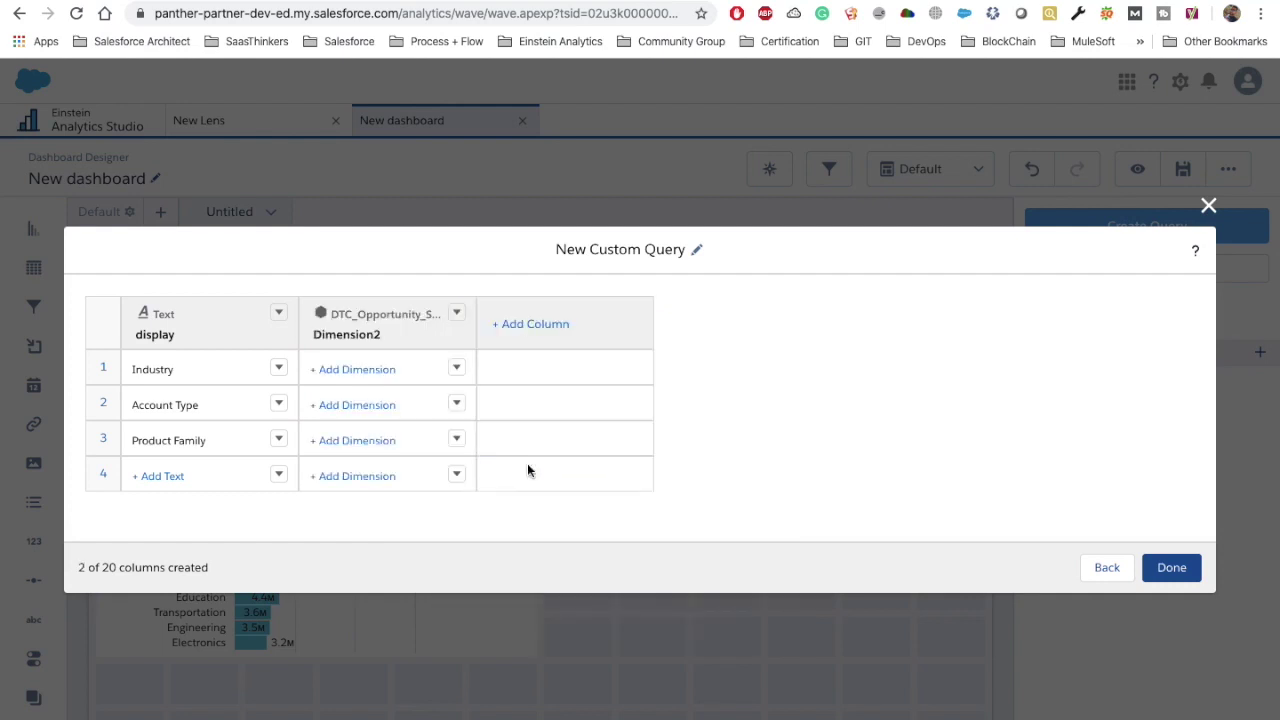
click(370, 369)
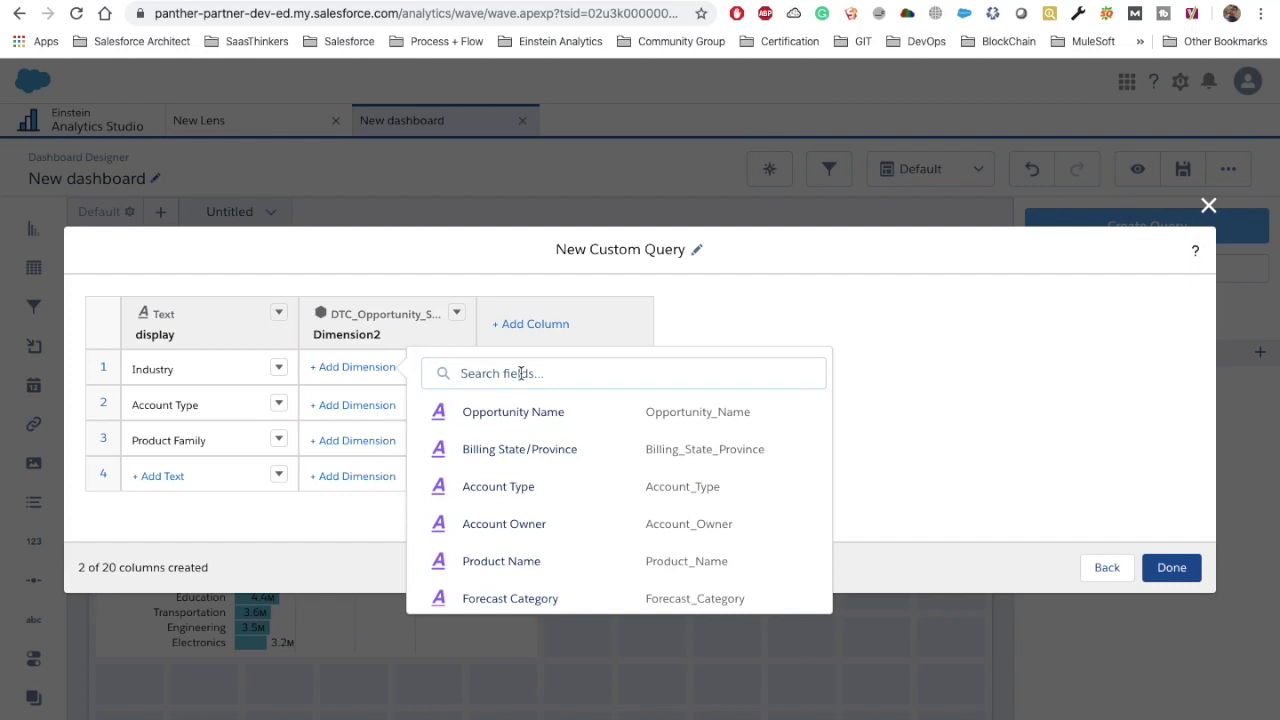
text(Ind)
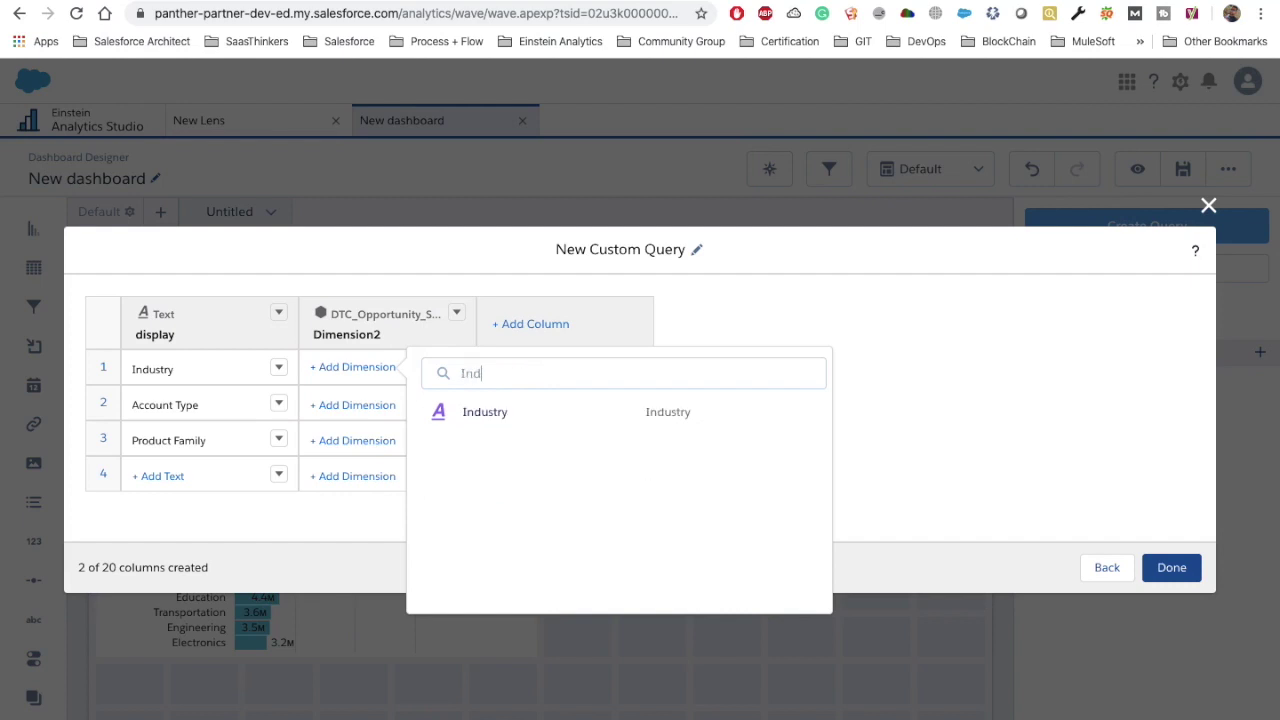
click(487, 421)
click(352, 403)
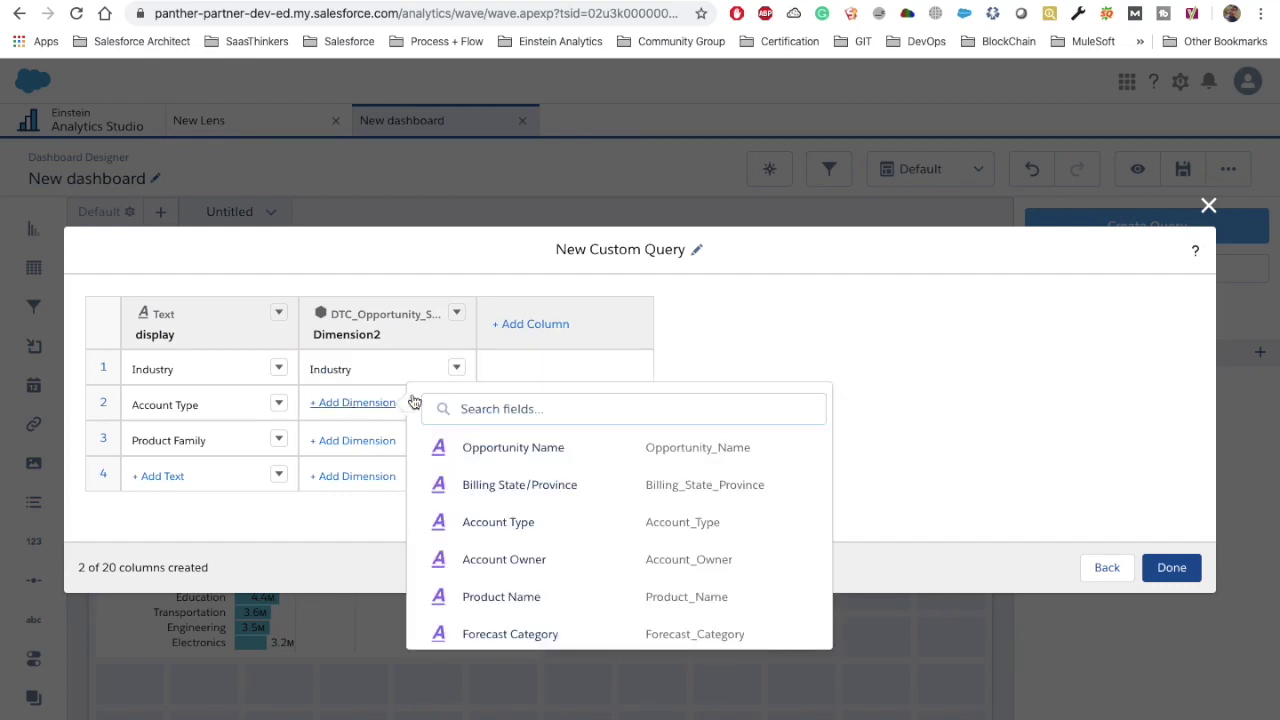
text(Acc)
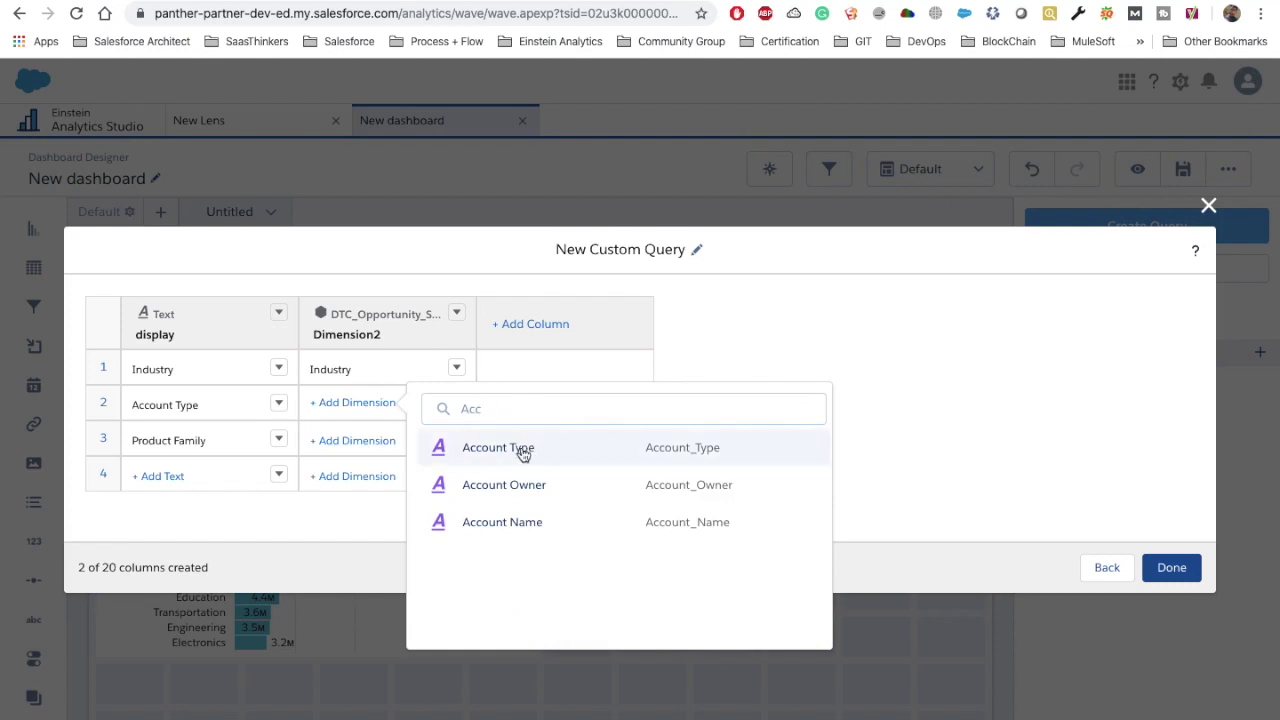
click(521, 448)
click(370, 444)
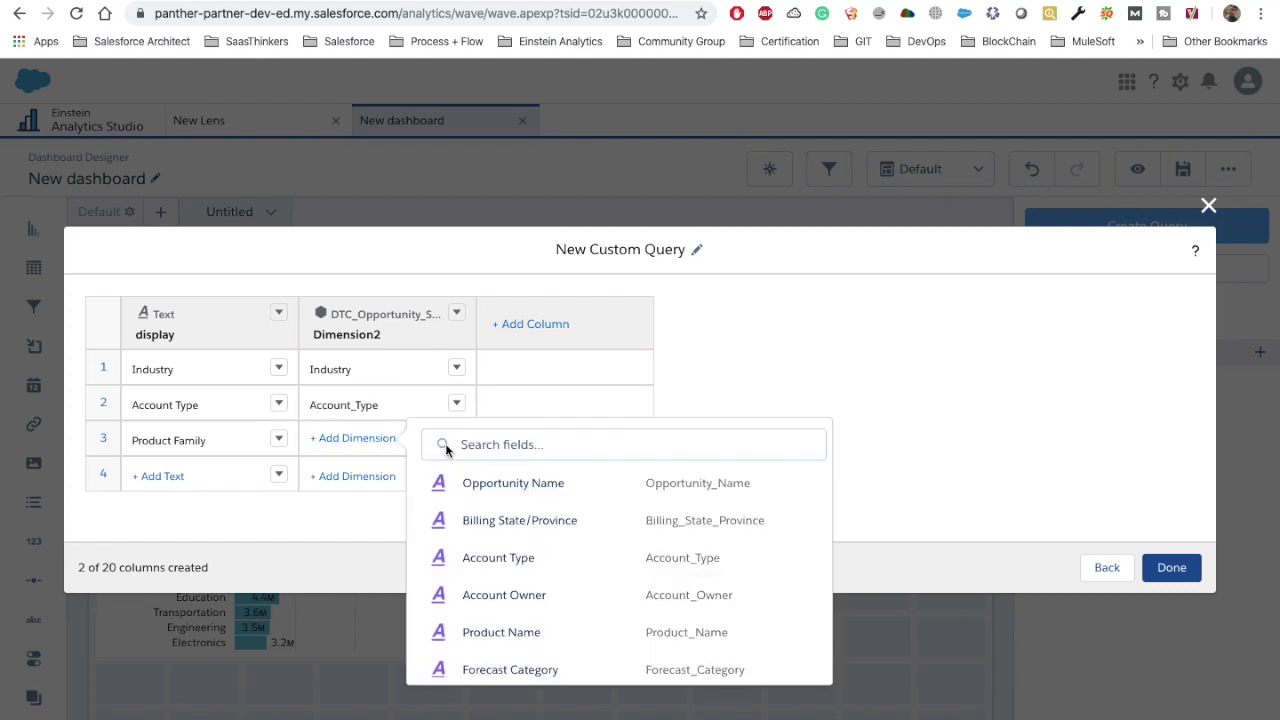
text(Prod)
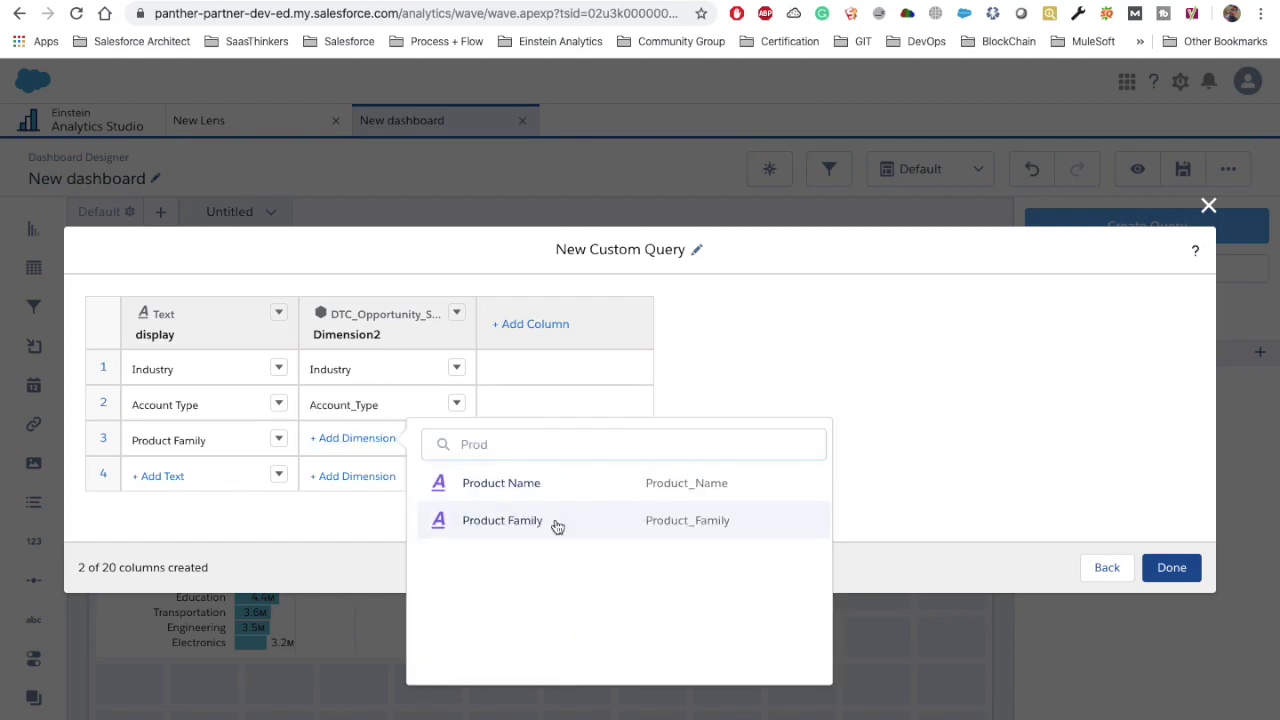
click(508, 520)
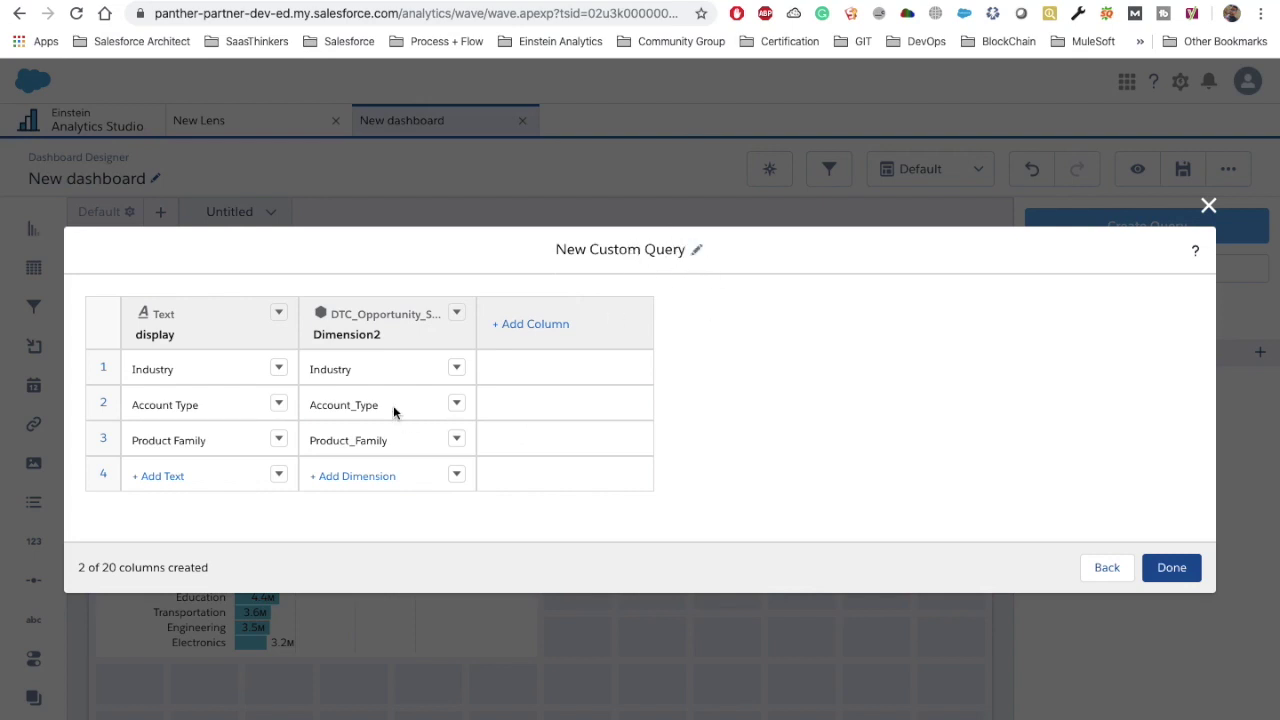
Step: Rename the Dimension2 column label to 'value'
double_click(328, 333)
click(456, 313)
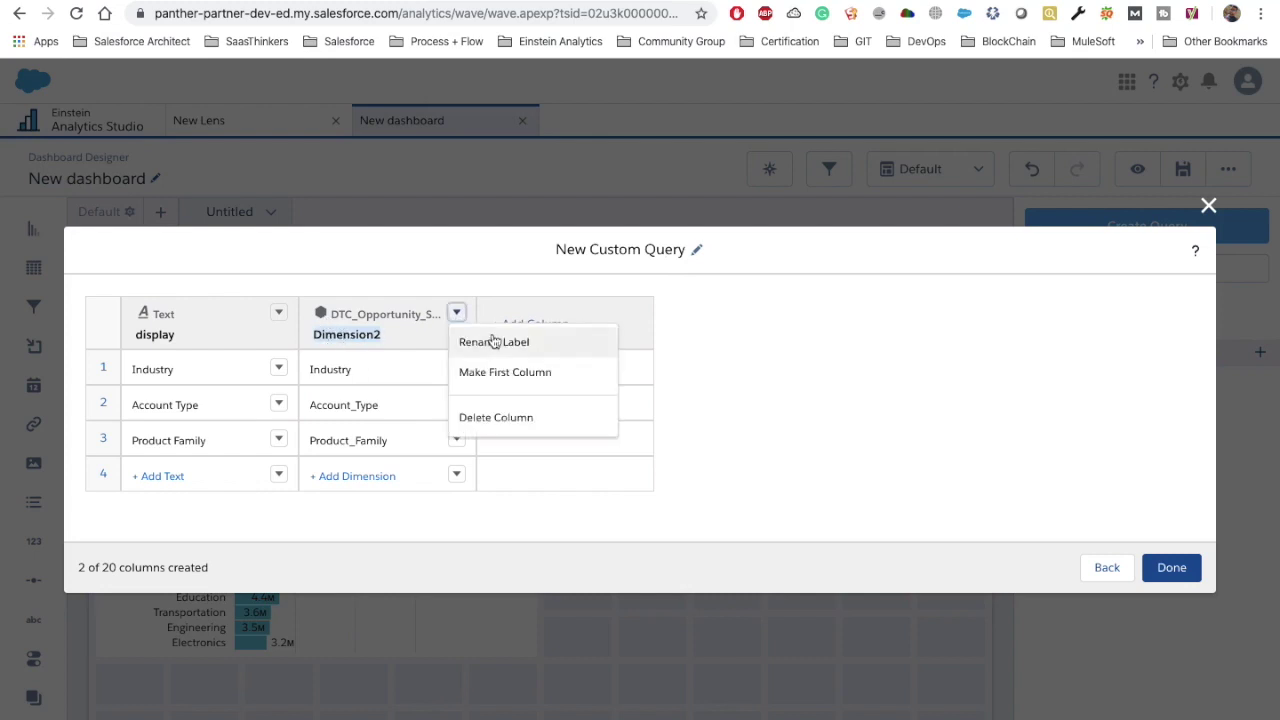
click(495, 340)
key(BackSpace)
text(c)
text(valu)
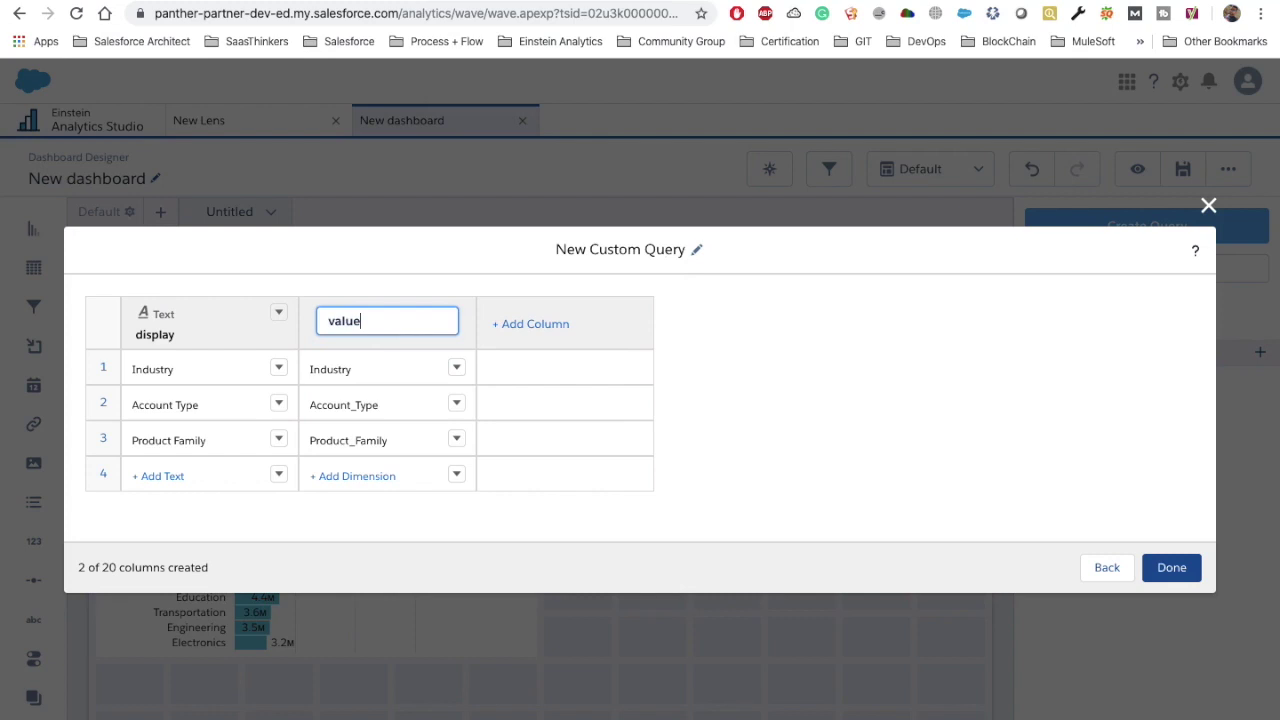
text(e)
key(Return)
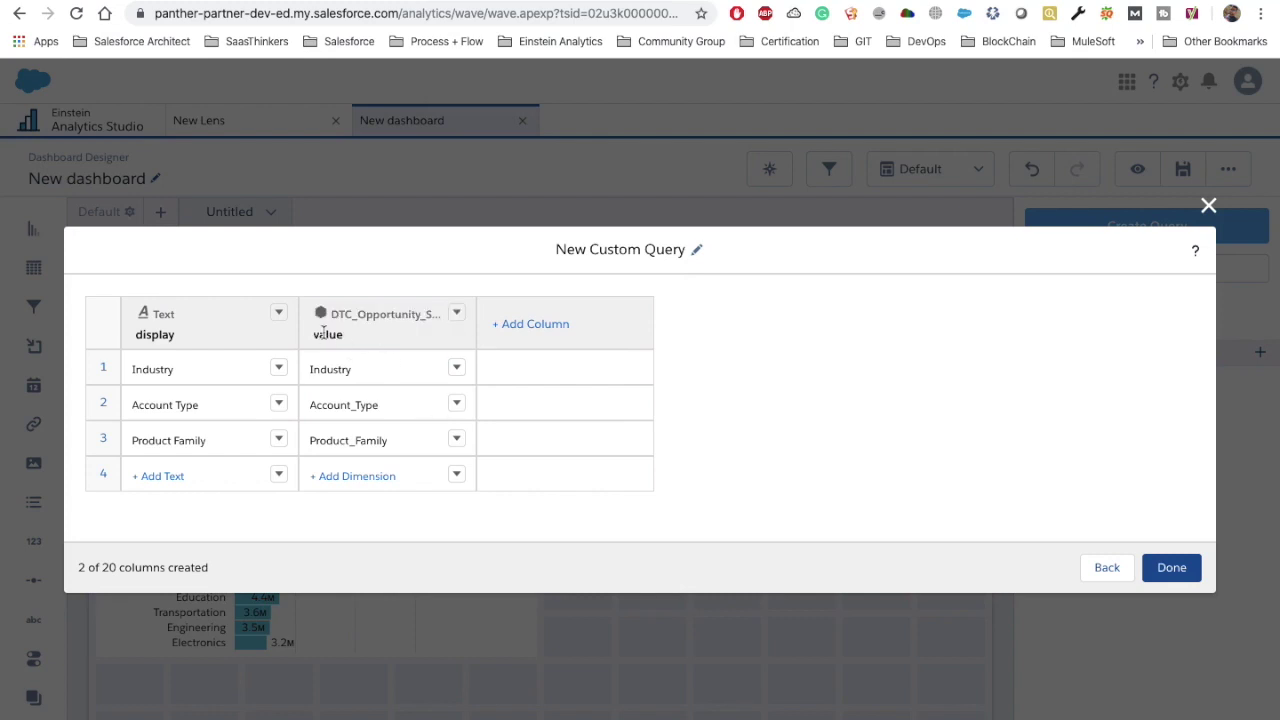